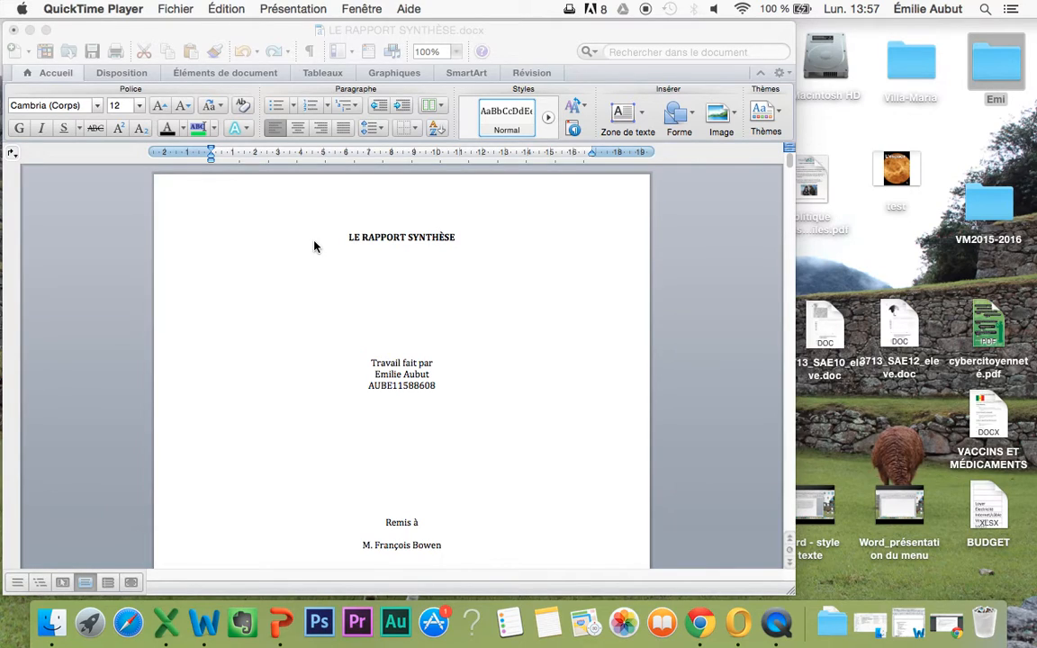
- Insert the heading "INTRODUCTION" on its own line above the first paragraph on page 3 of the report
left_click(411, 443)
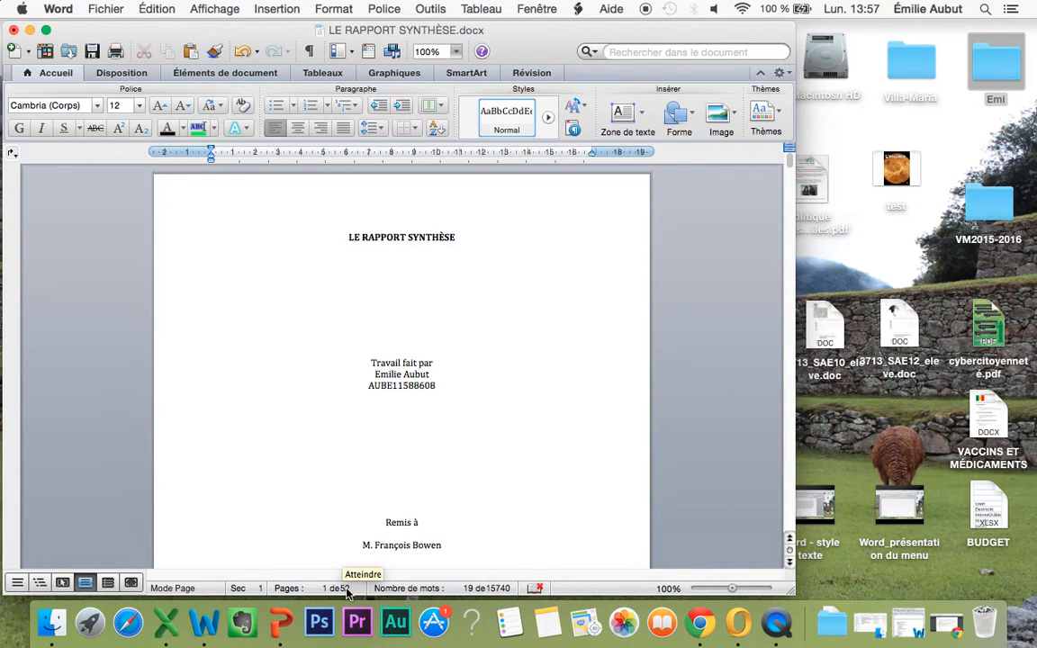
scroll(416, 476, "down", 5)
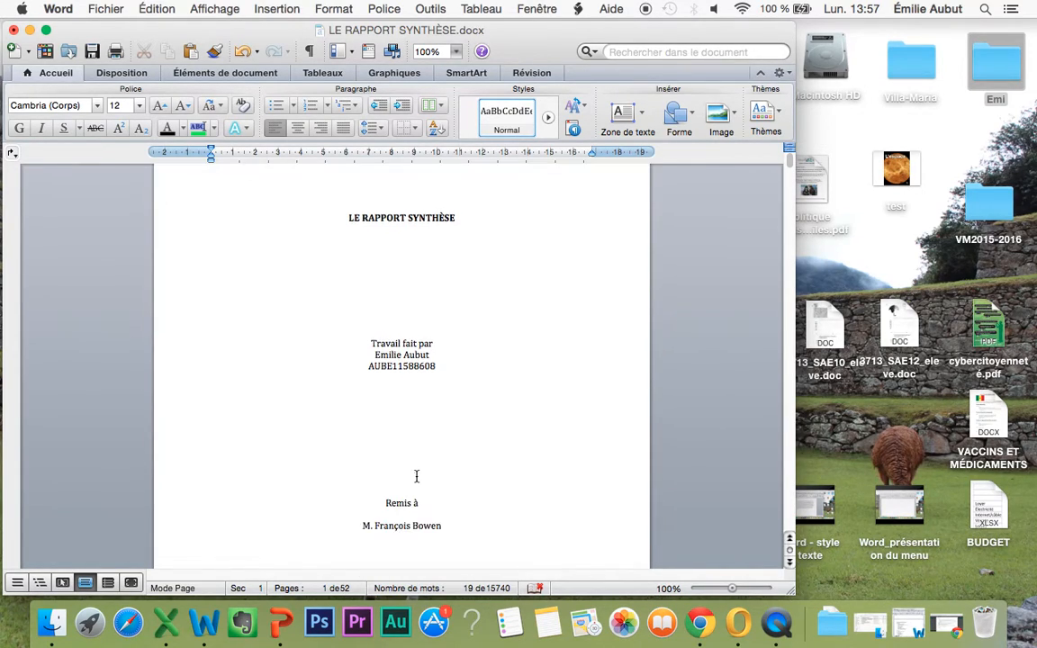
scroll(416, 477, "down", 3)
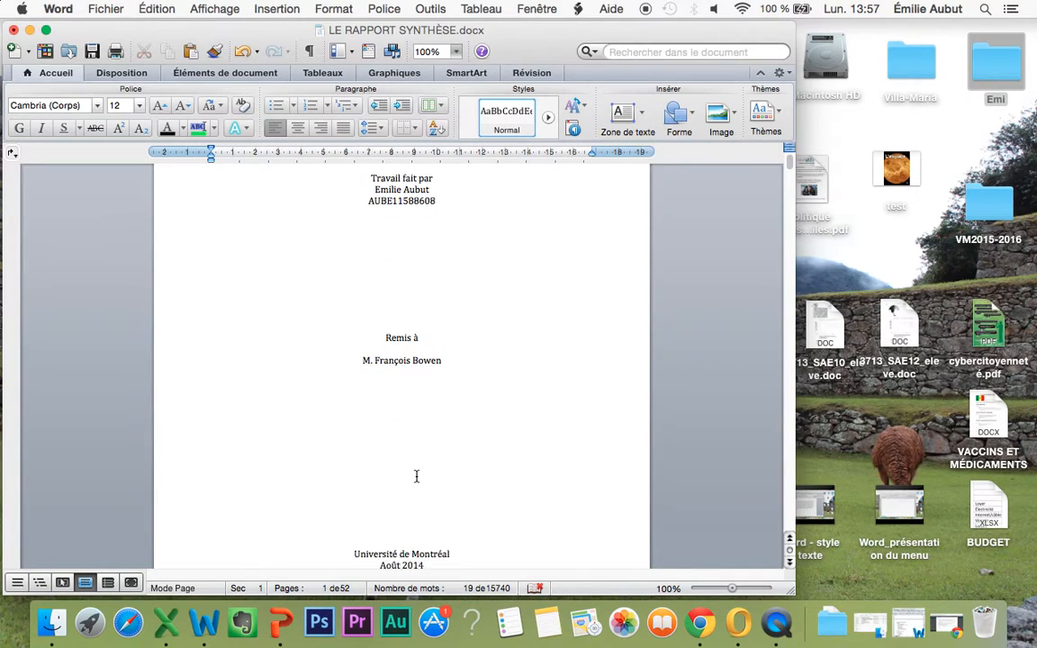
scroll(416, 474, "down", 10)
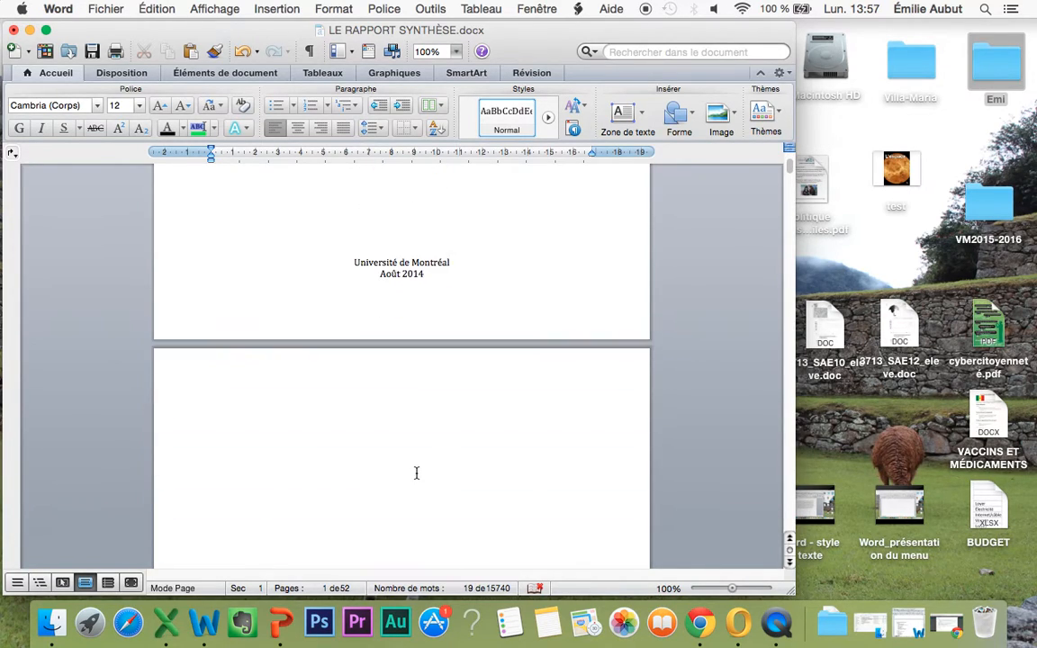
scroll(416, 477, "down", 20)
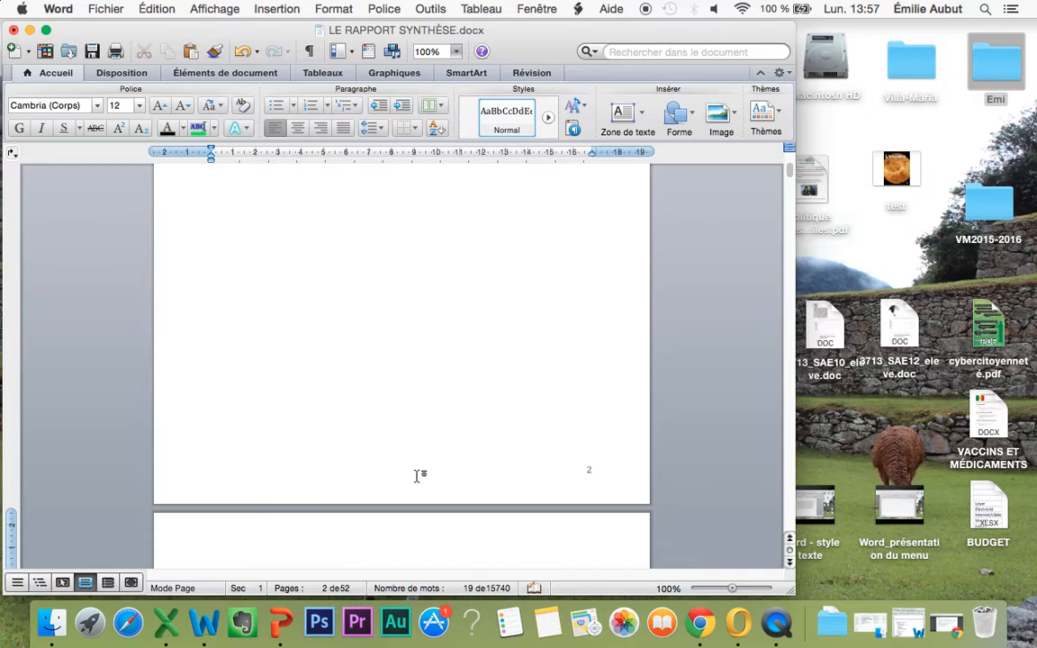
scroll(416, 475, "up", 4)
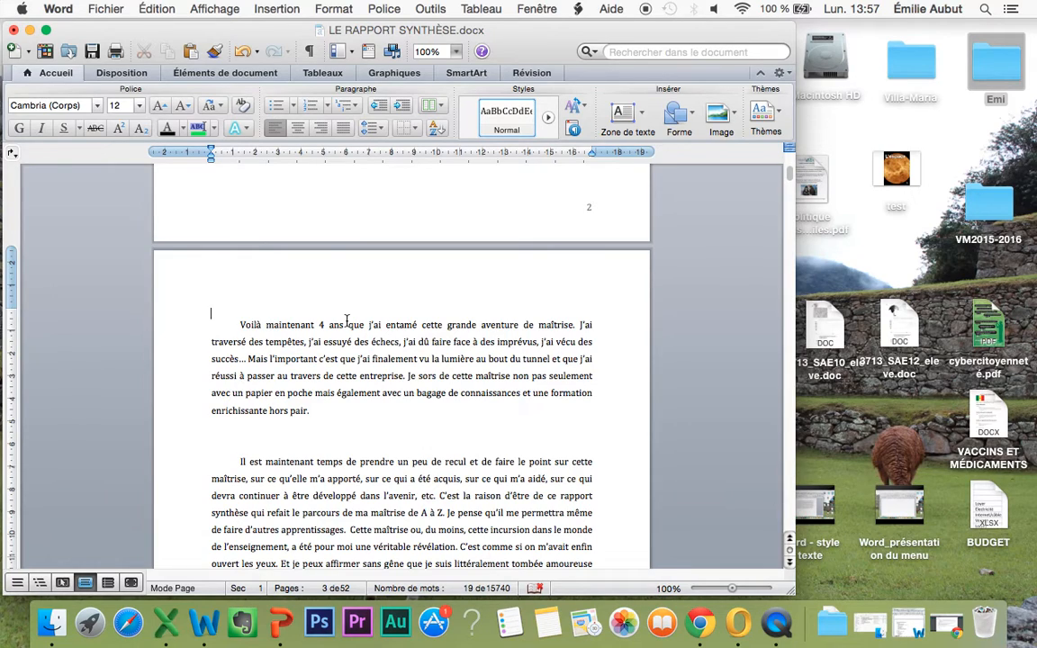
scroll(270, 279, "down", 12)
scroll(291, 355, "down", 20)
scroll(291, 353, "up", 20)
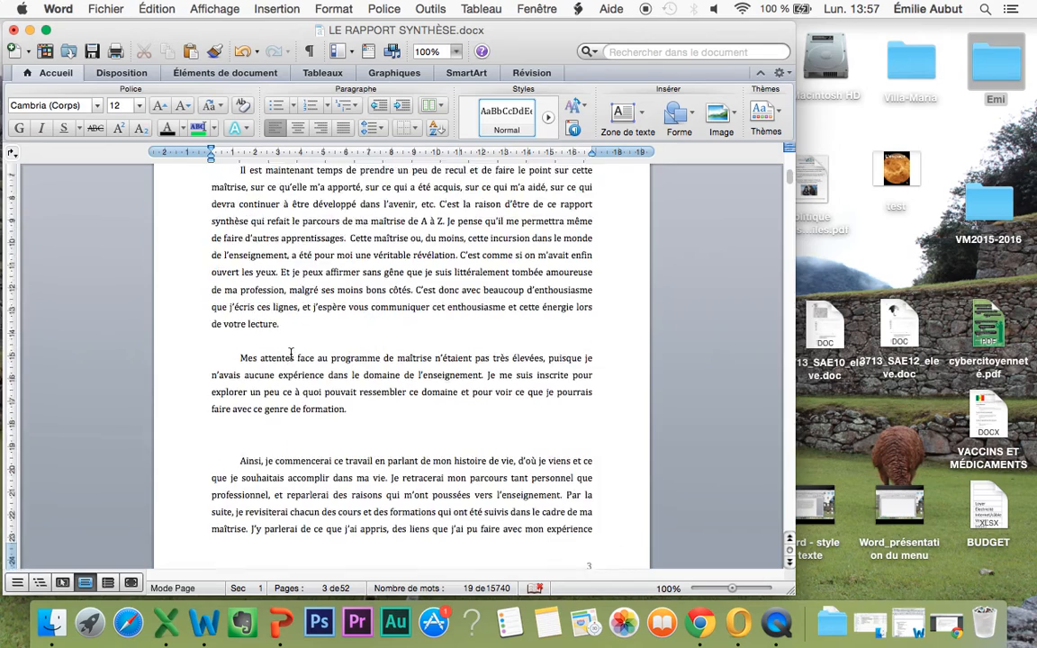
scroll(291, 354, "up", 10)
scroll(270, 270, "up", 1)
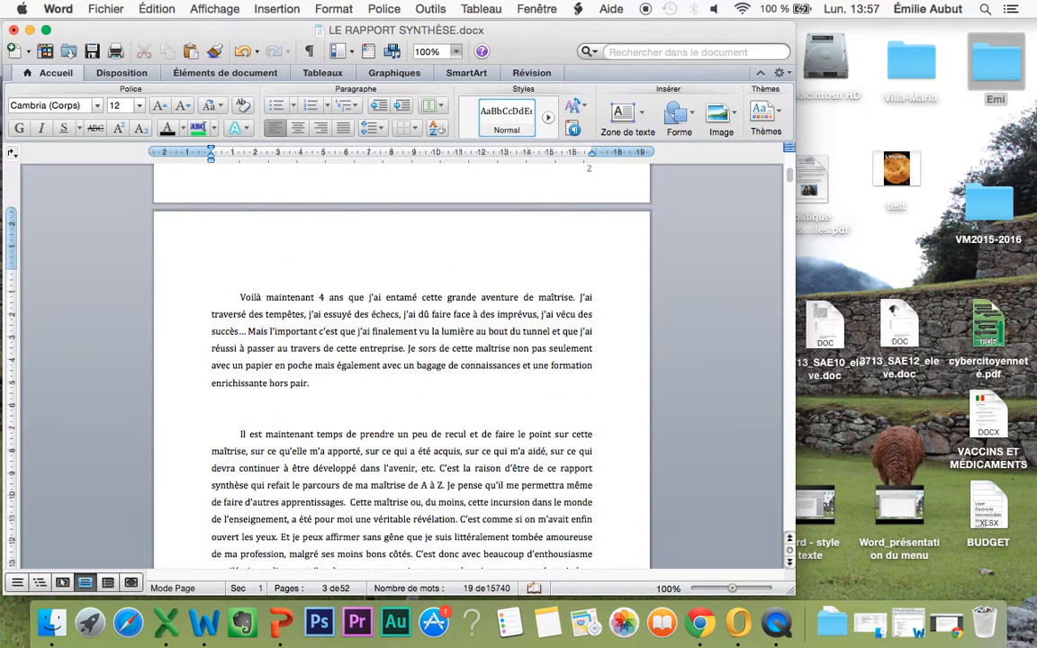
type("INTRODUCTION")
key("Return")
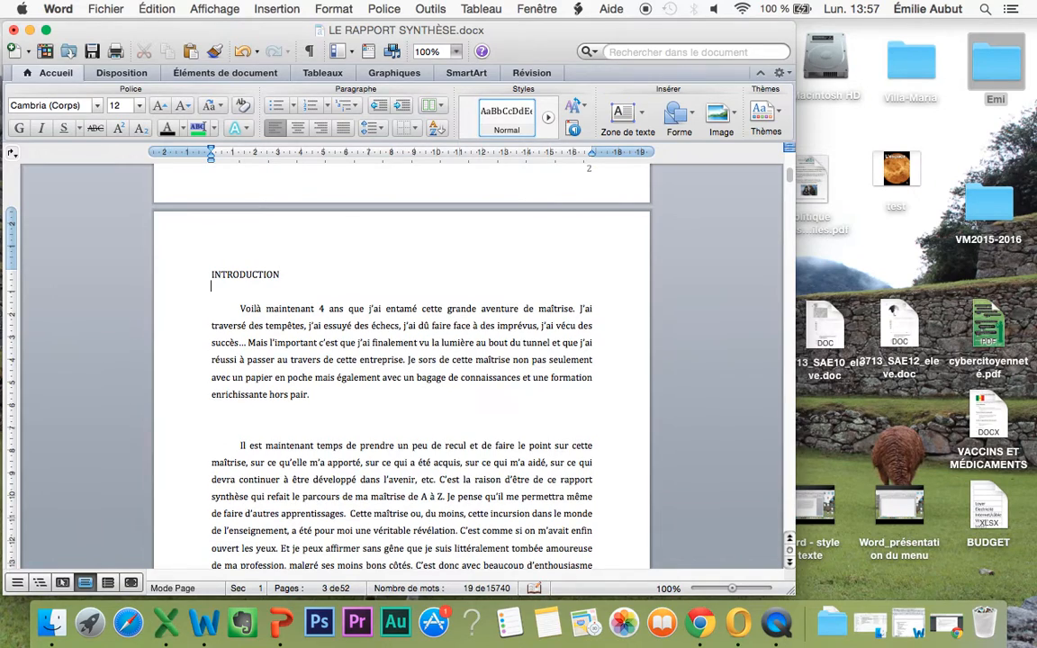
- Format the "INTRODUCTION" heading manually as bold and underlined with a font size of 16
left_click_drag(208, 272, 289, 274)
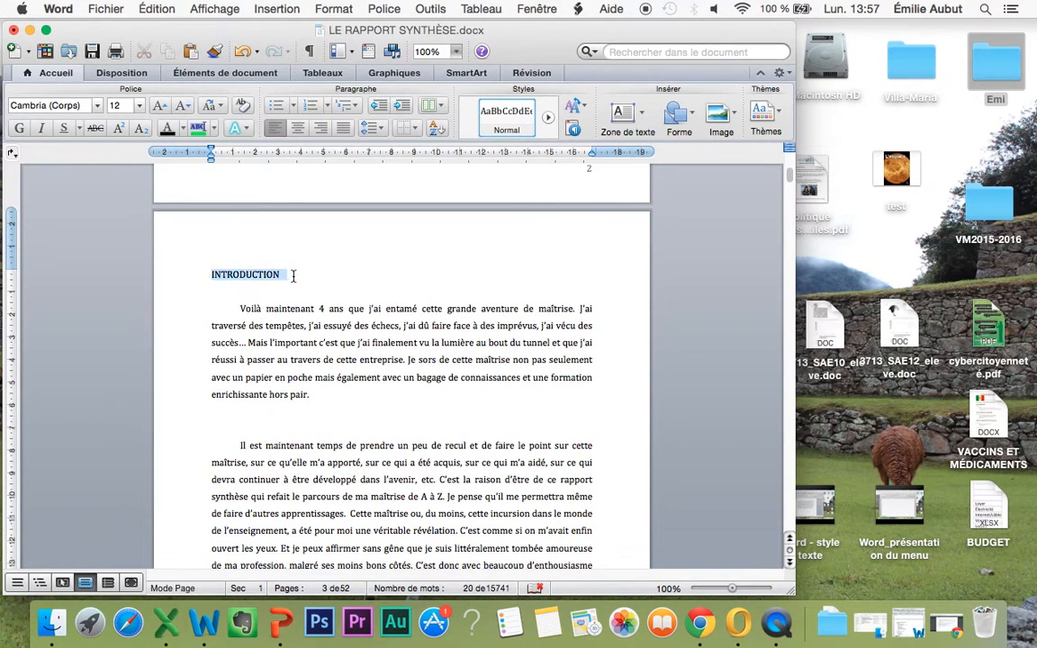
left_click(18, 127)
left_click(63, 128)
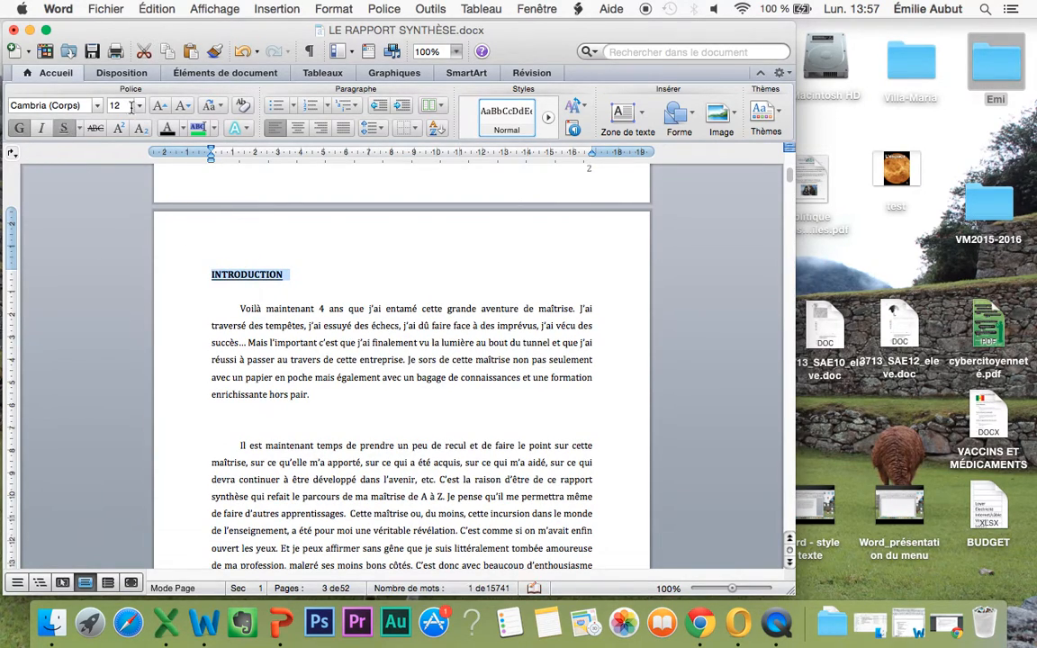
left_click(115, 105)
type("16")
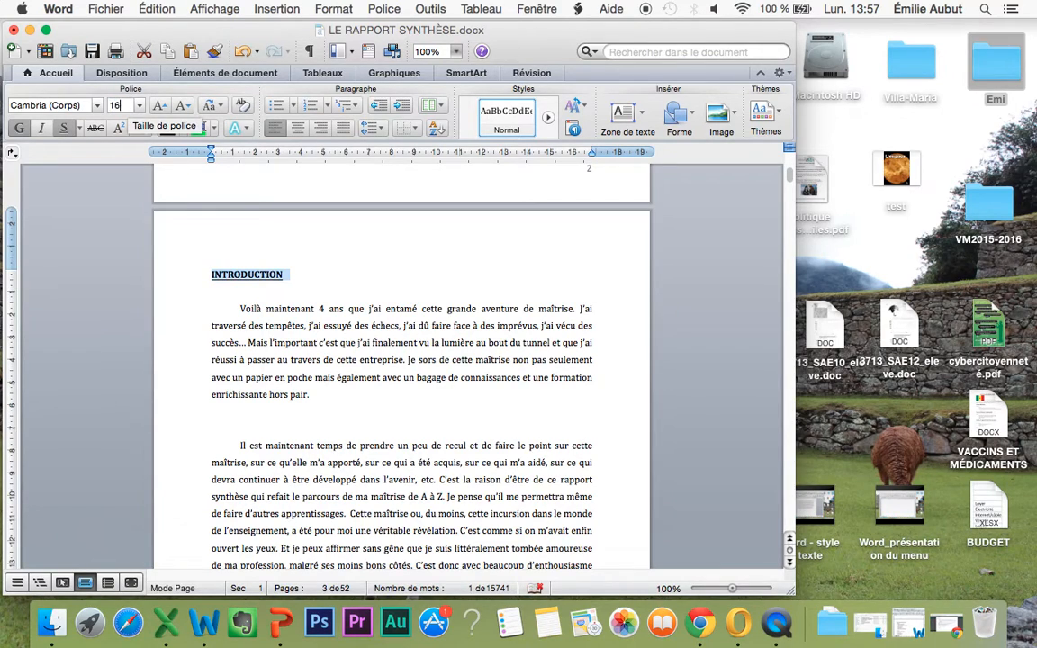
key("Return")
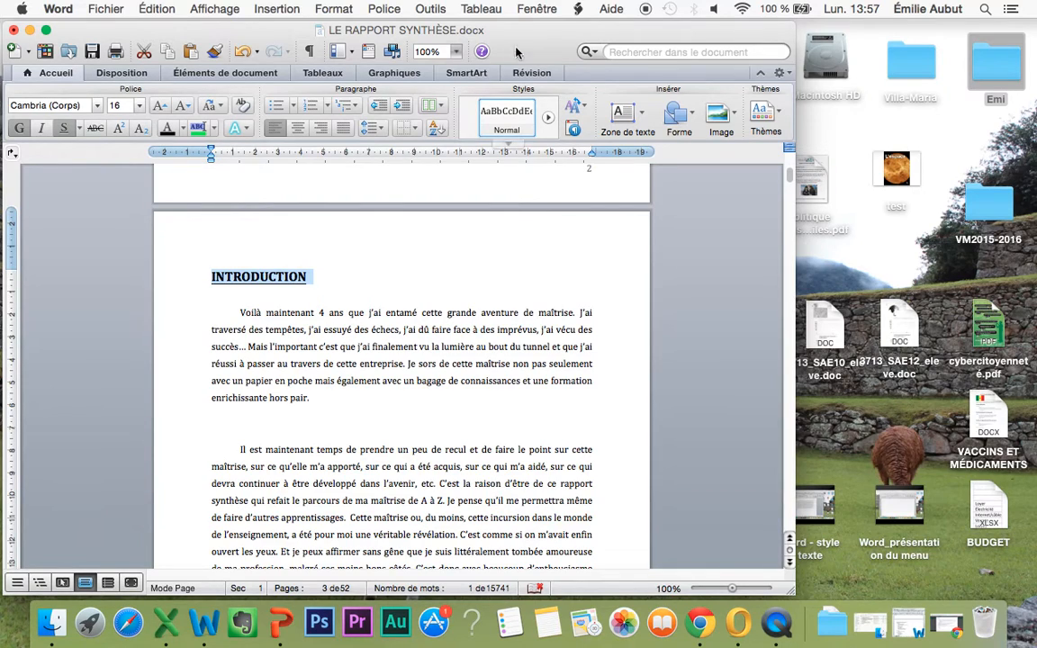
- Apply the Titre style to the "INTRODUCTION" heading, and clear the selection
left_click(548, 118)
left_click(548, 118)
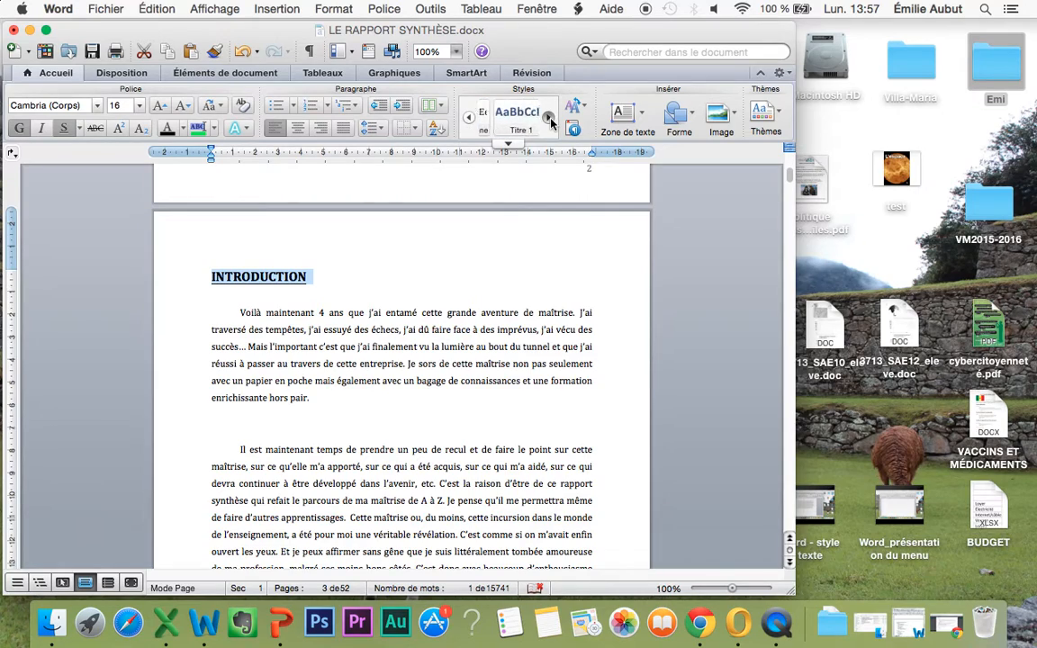
left_click(548, 118)
left_click(548, 118)
left_click(549, 118)
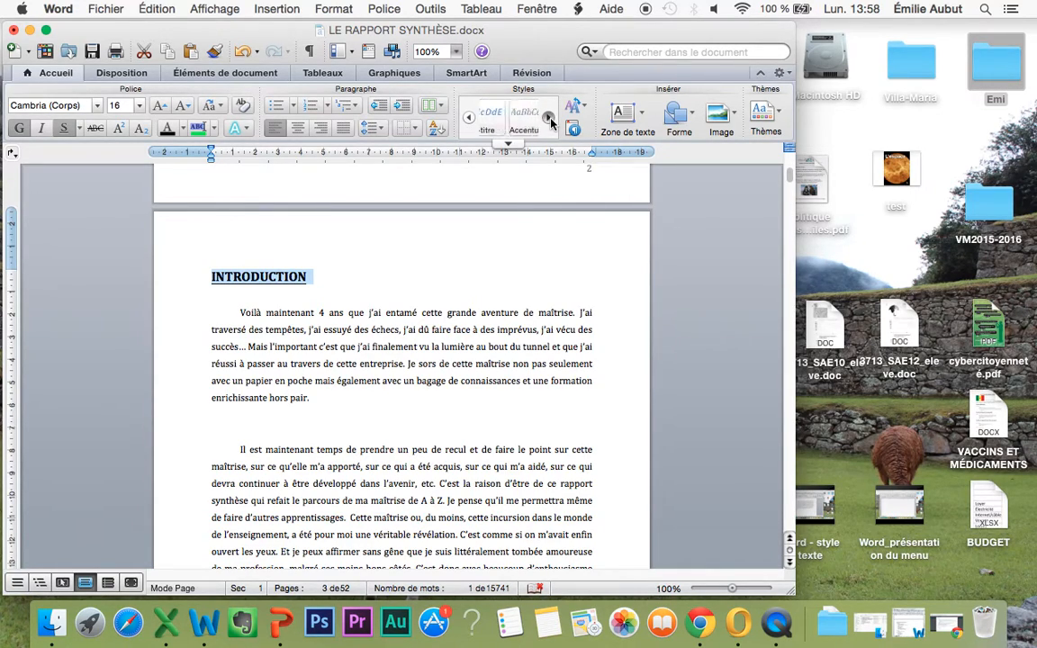
left_click(469, 118)
left_click(469, 118)
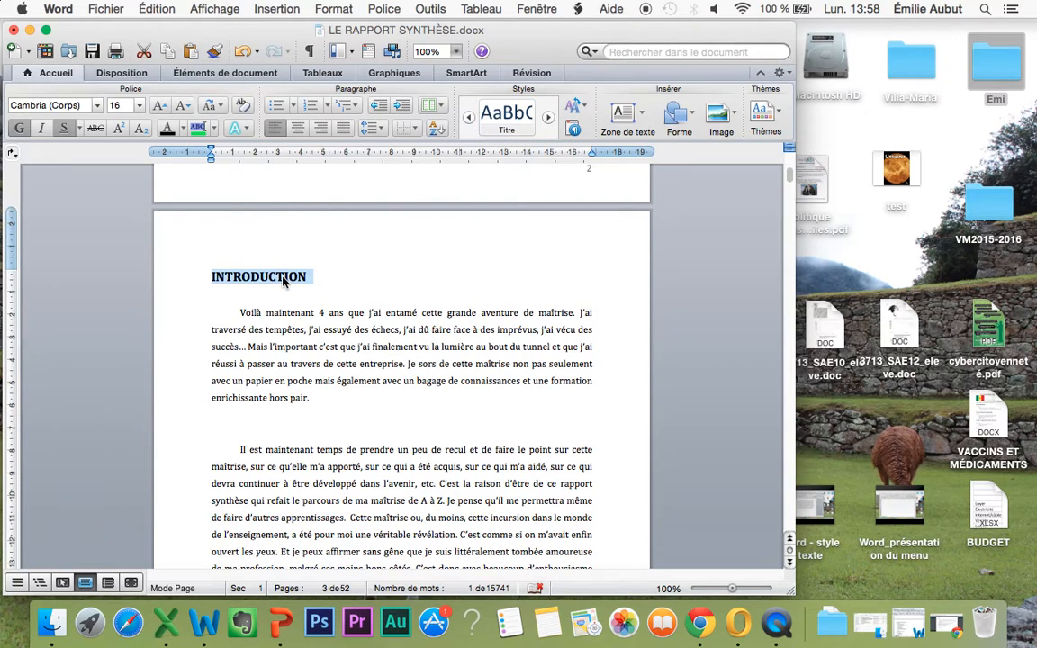
left_click(507, 117)
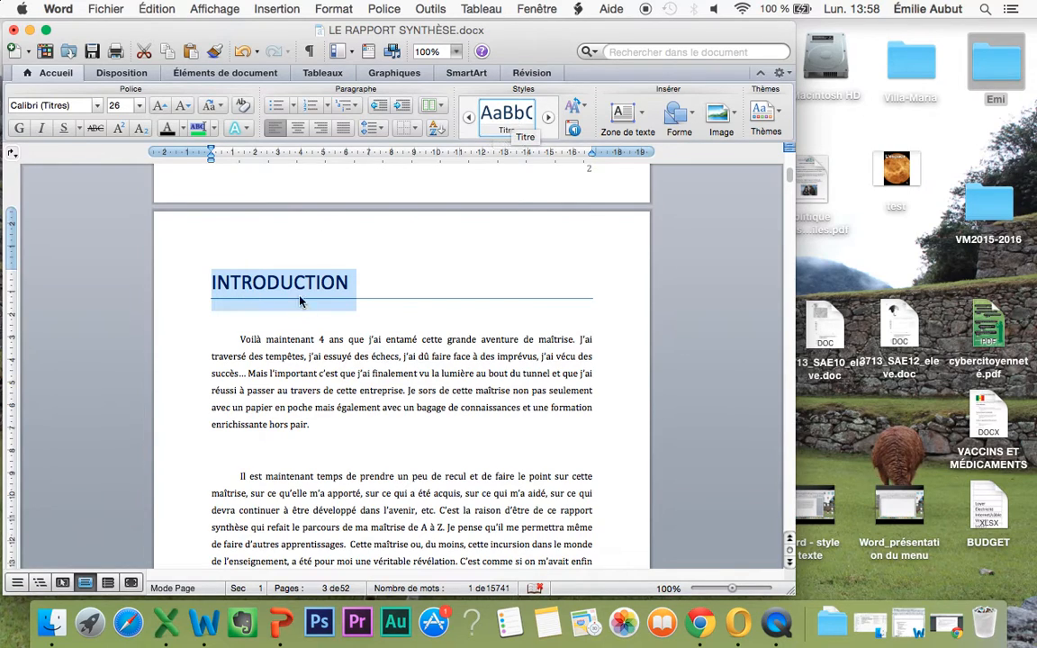
left_click(508, 145)
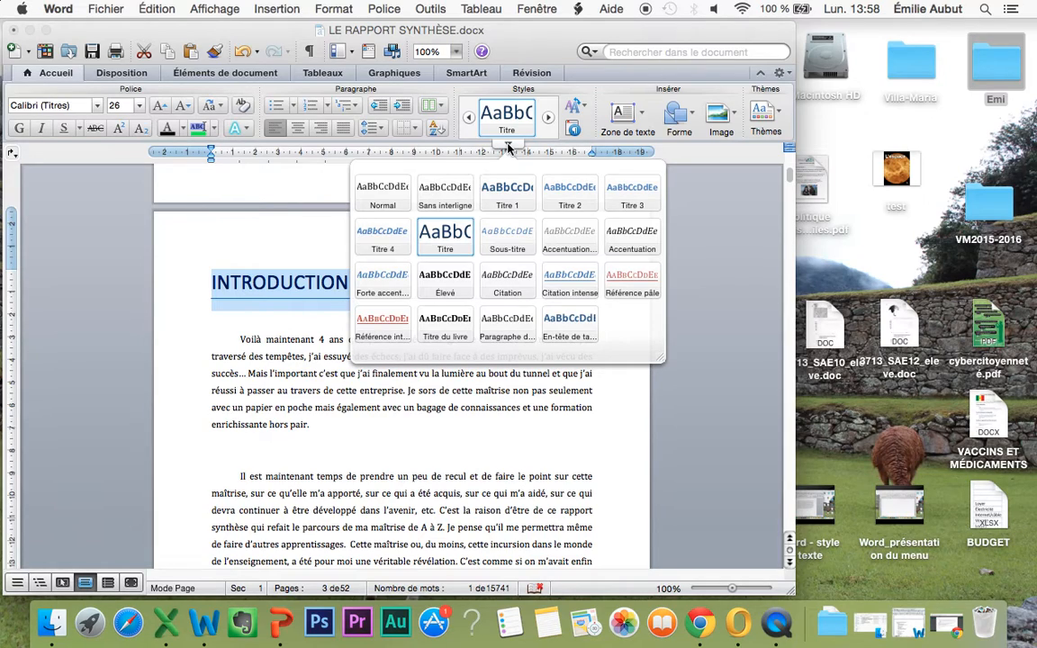
left_click(453, 249)
left_click(352, 284)
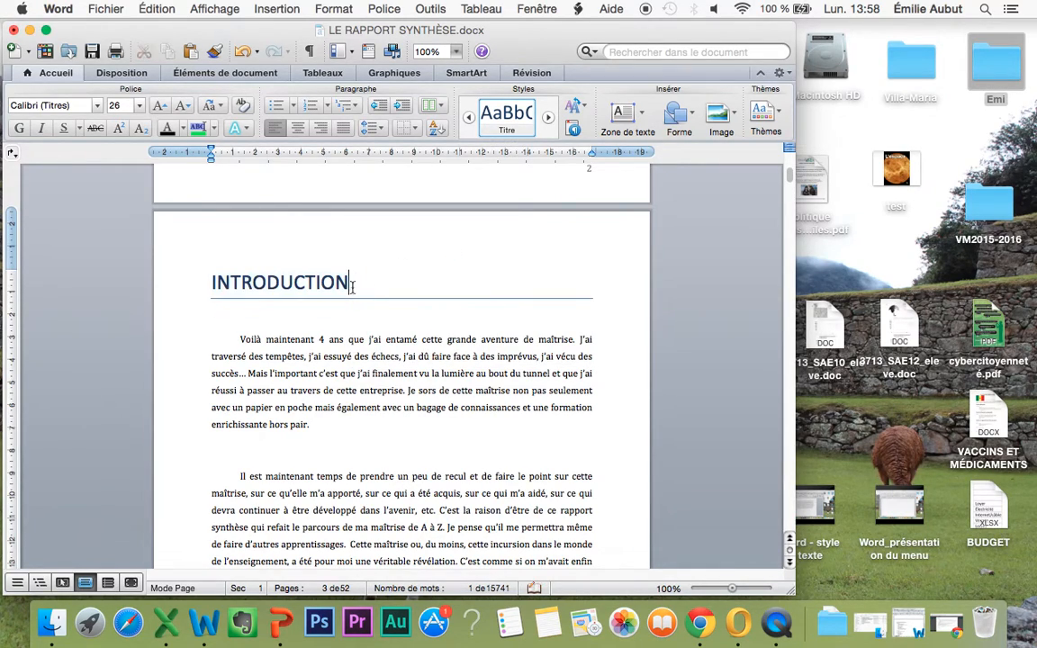
- Reapply the Titre style to the "CHAPITRE 1 : Parcours personnel et professionnel" heading, updating the style to reflect recent changes
scroll(352, 364, "down", 15)
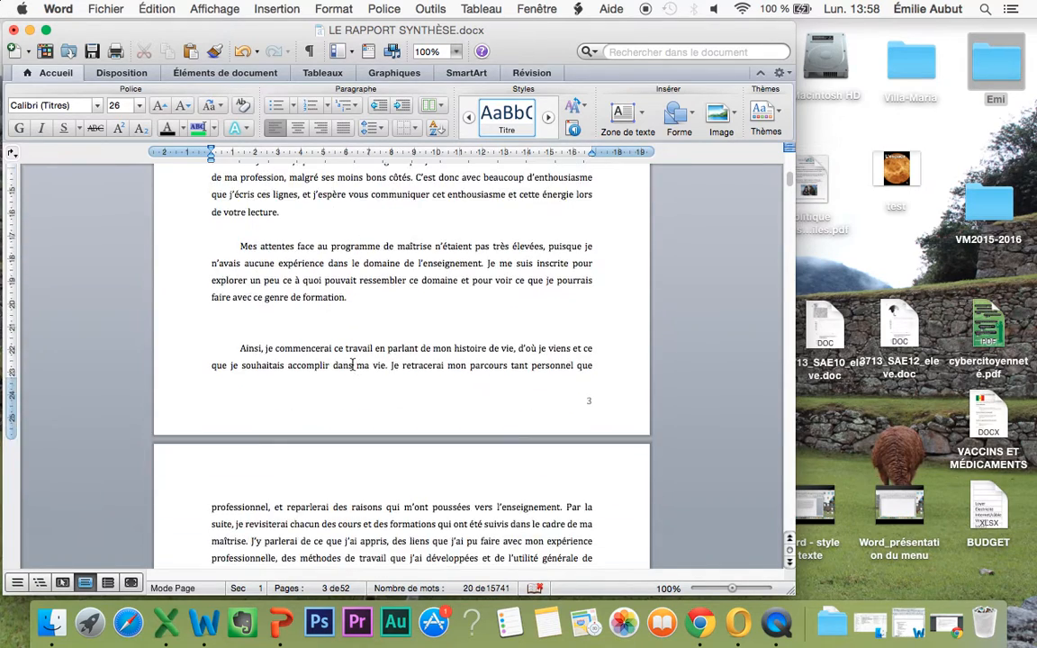
scroll(352, 365, "down", 10)
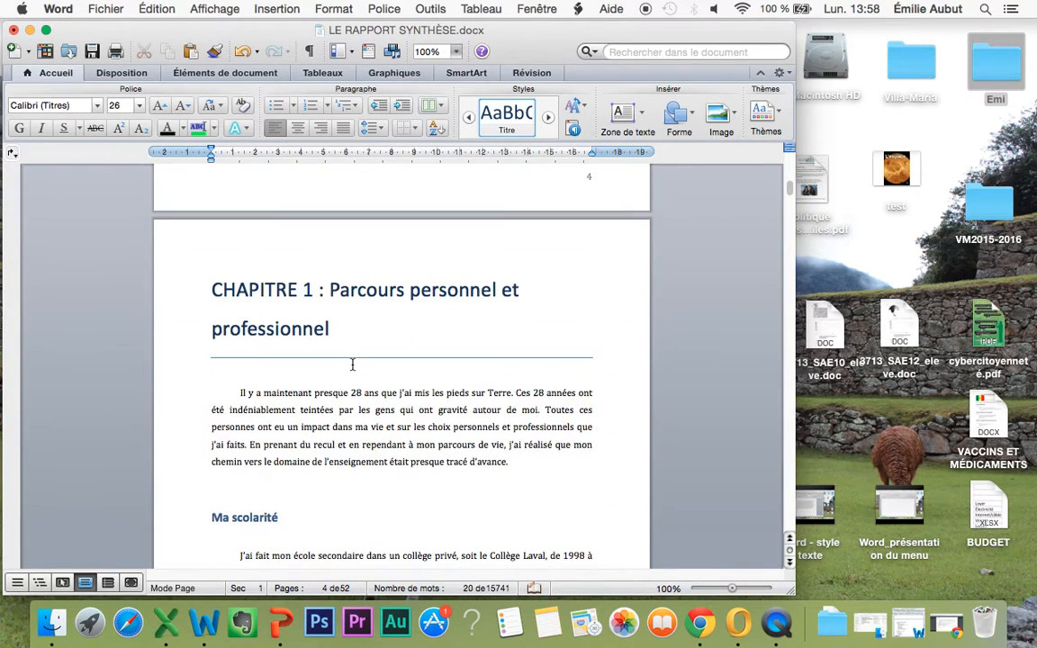
left_click_drag(192, 263, 553, 365)
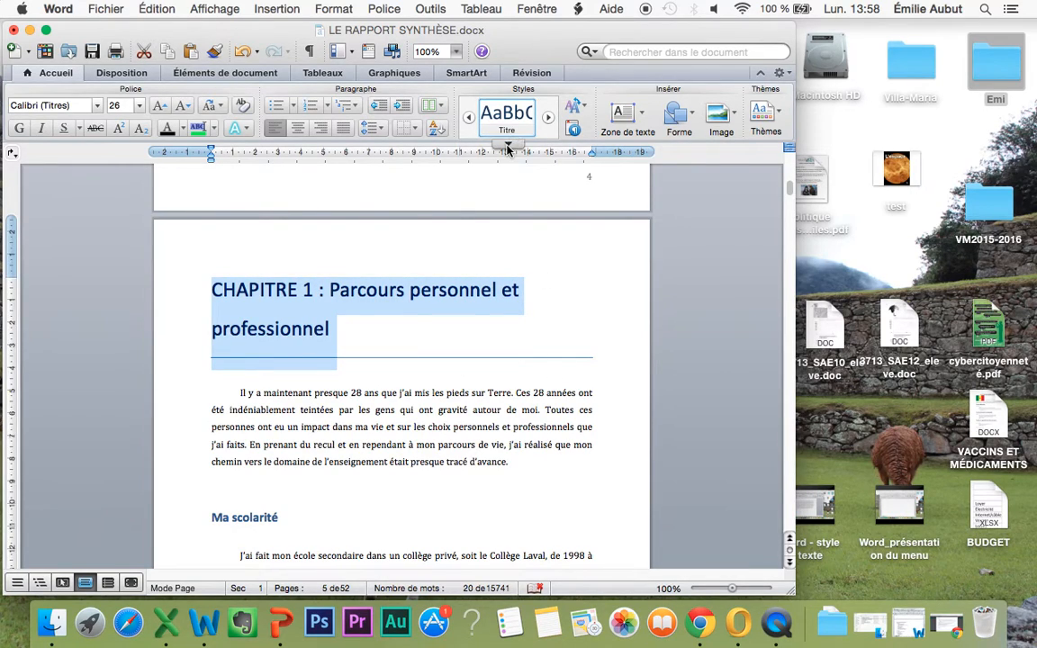
left_click(507, 146)
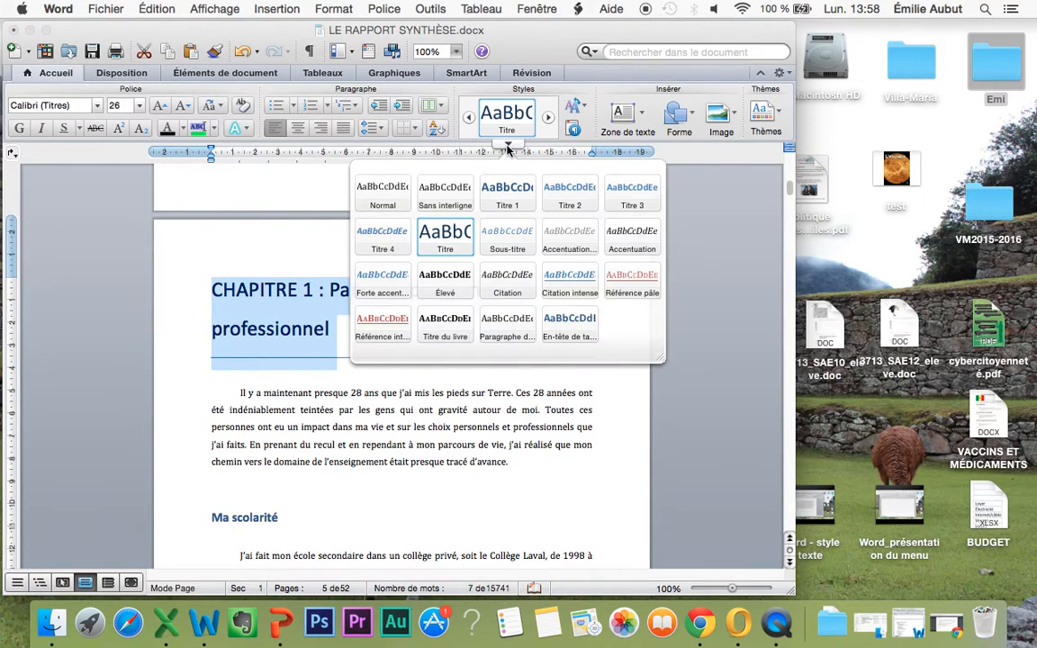
left_click(443, 241)
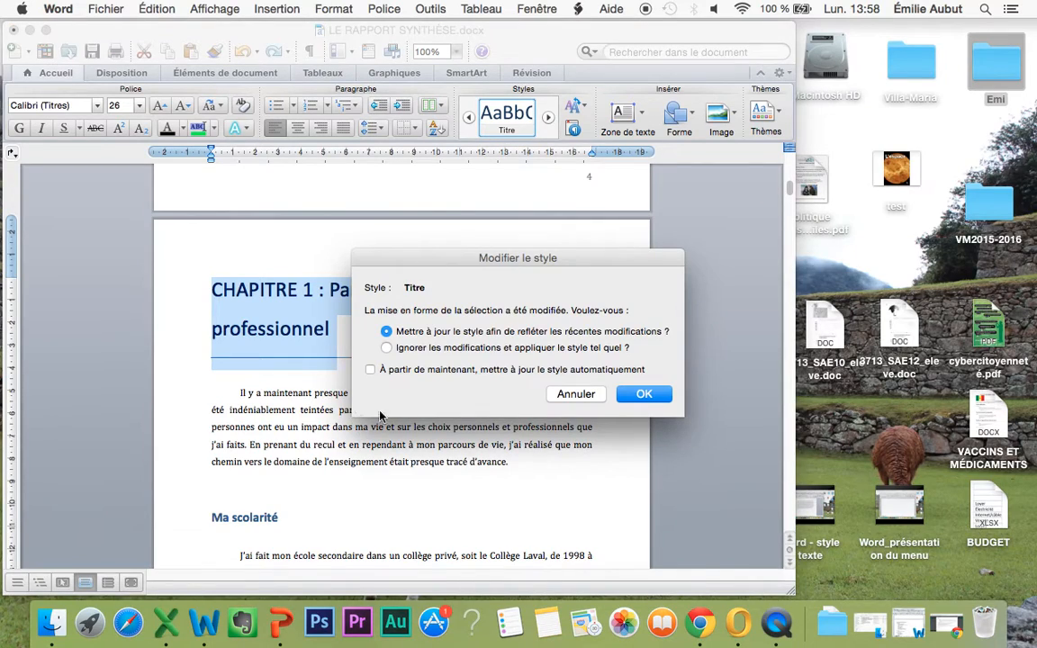
left_click(637, 396)
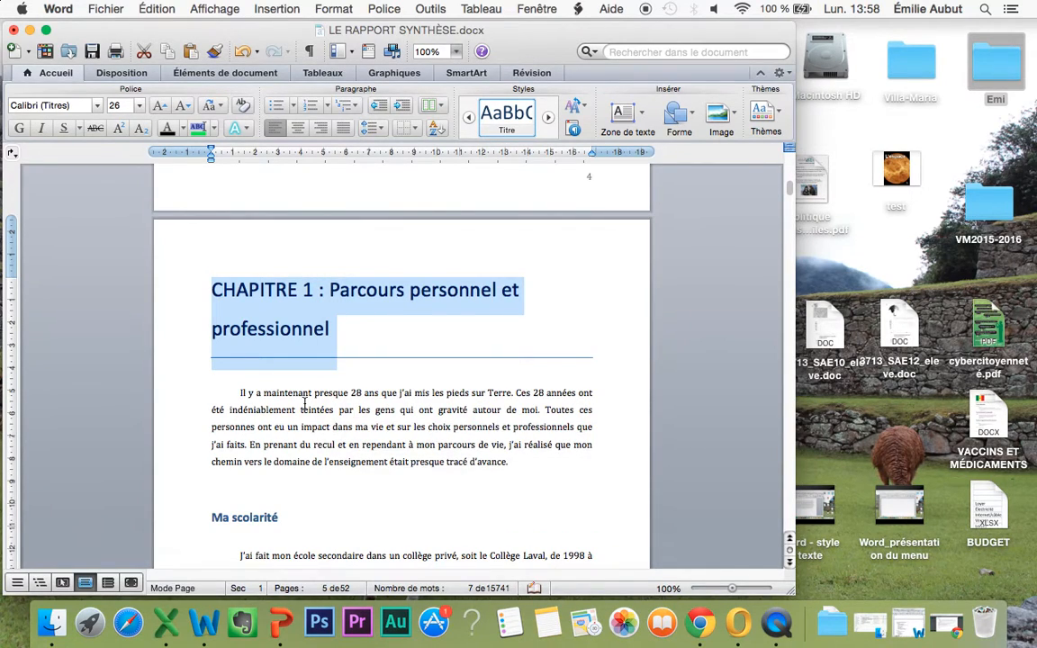
- Try the Sous-titre style on the "Ma scolarité" subheading, and replace it with Titre 1
scroll(304, 404, "down", 3)
left_click(214, 413)
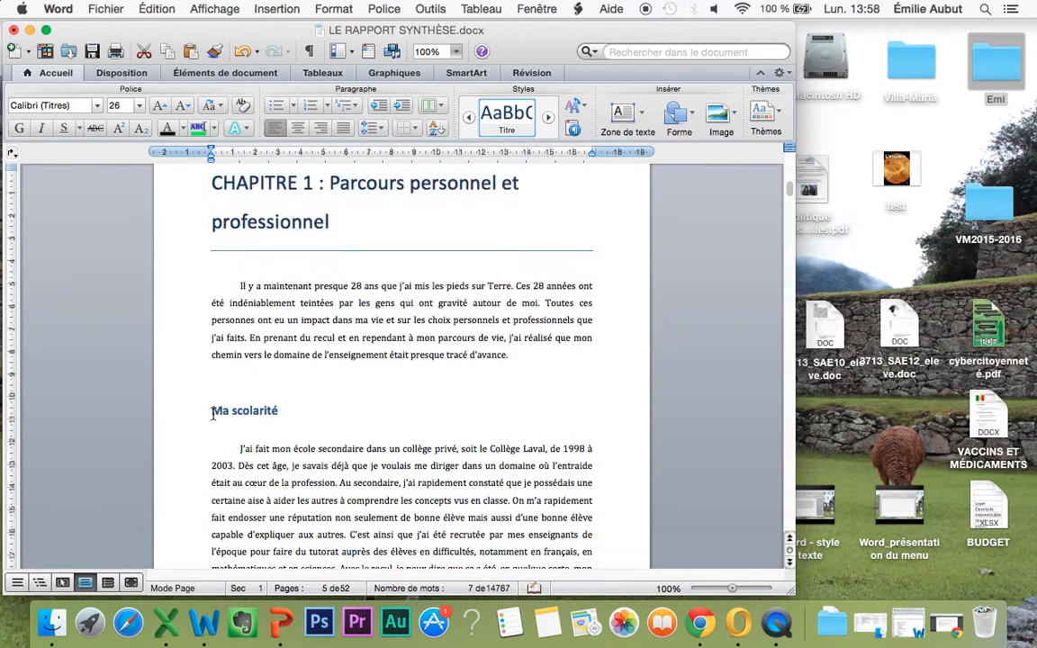
left_click_drag(213, 413, 269, 413)
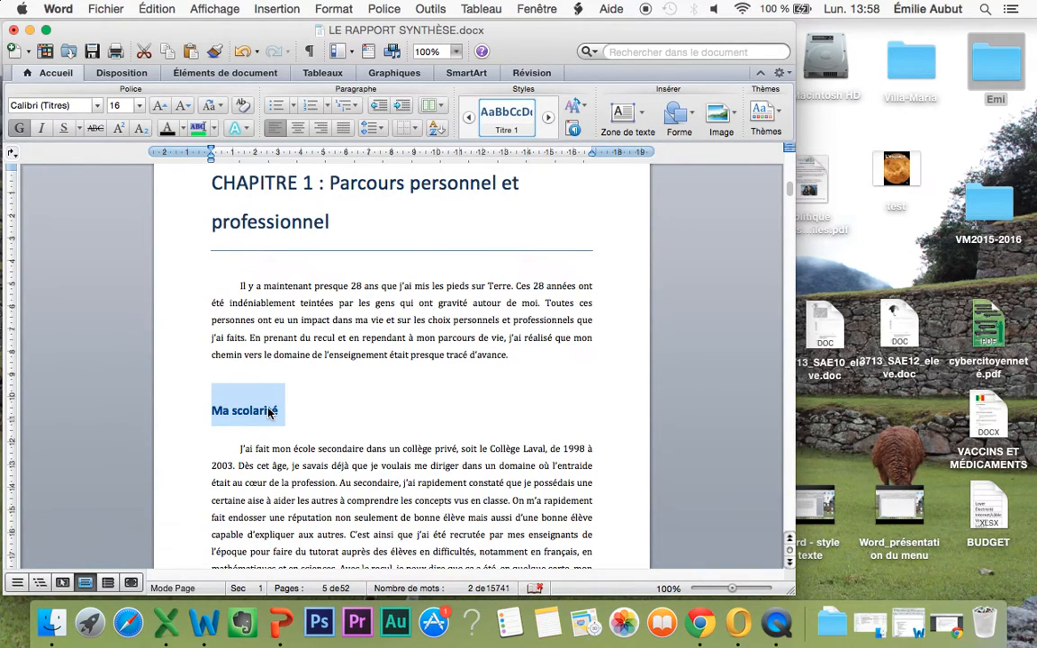
left_click(509, 144)
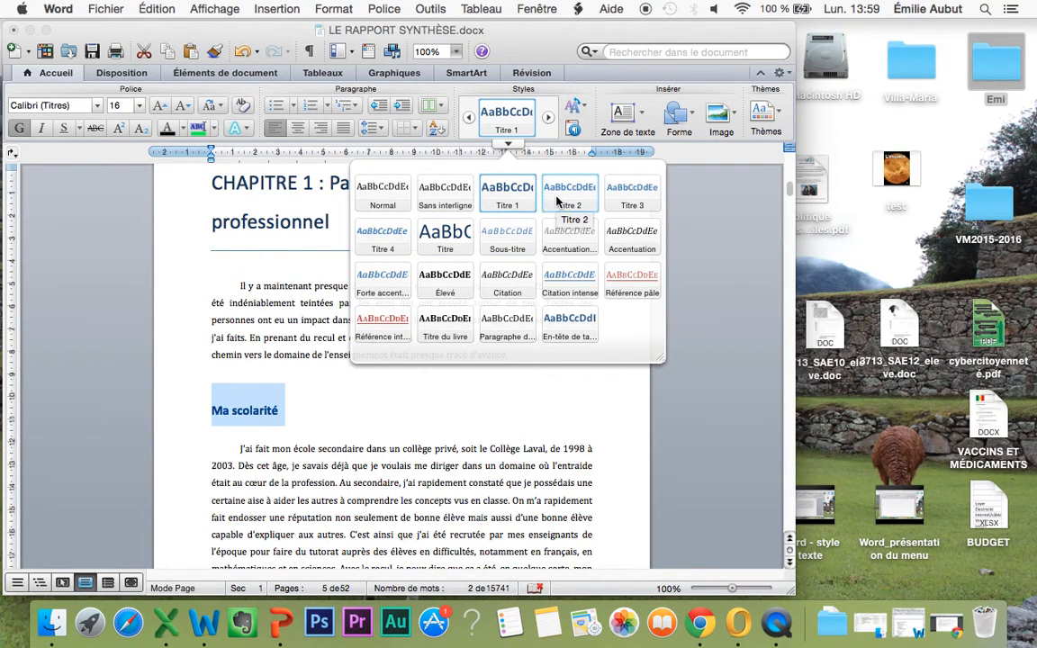
left_click(502, 221)
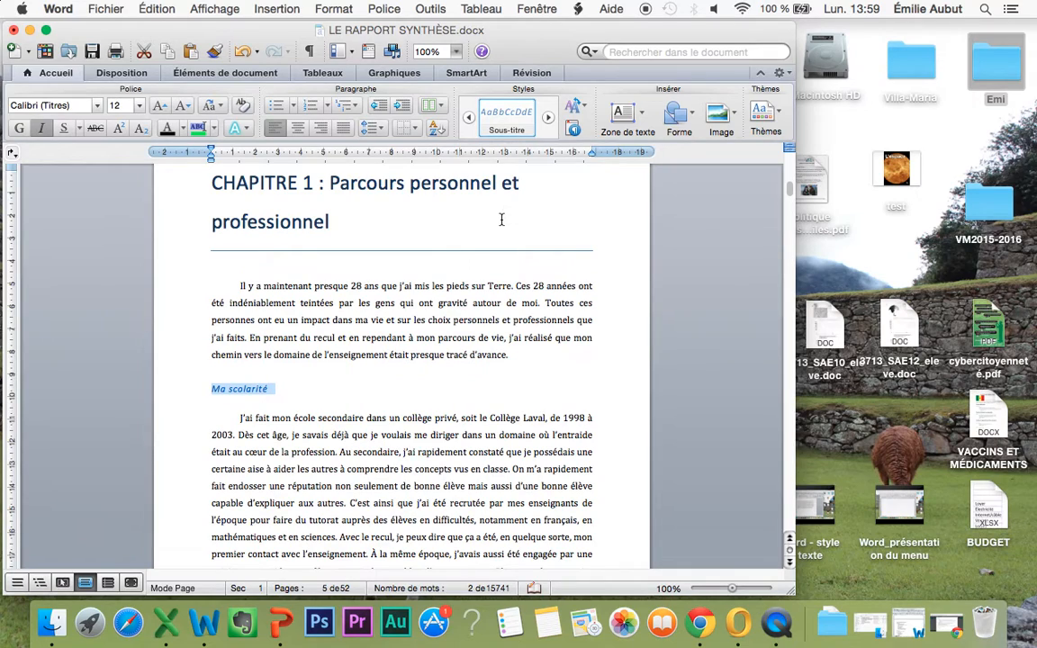
left_click(507, 146)
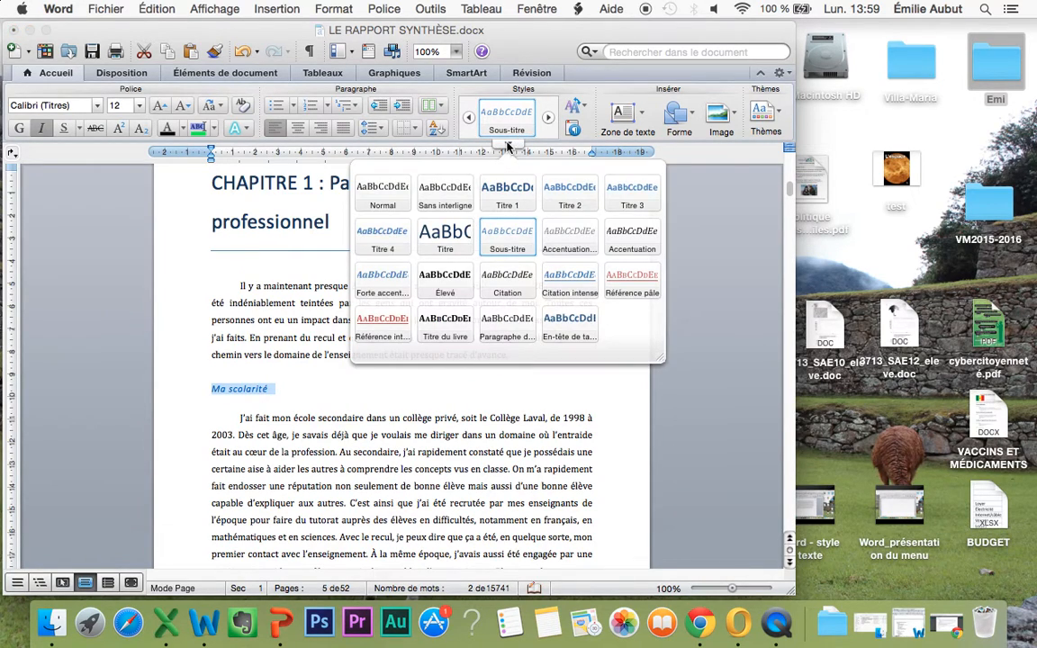
left_click(511, 189)
- Review the chapter titles and section headings through chapters 1 and 2 to check the applied styles
scroll(357, 452, "down", 15)
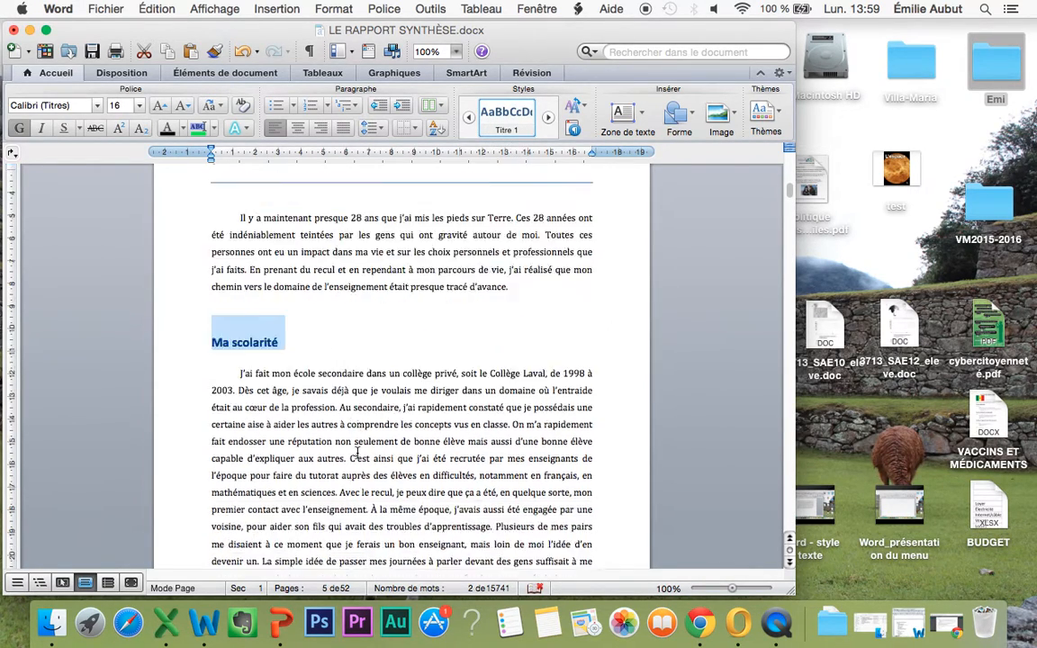
scroll(358, 452, "down", 15)
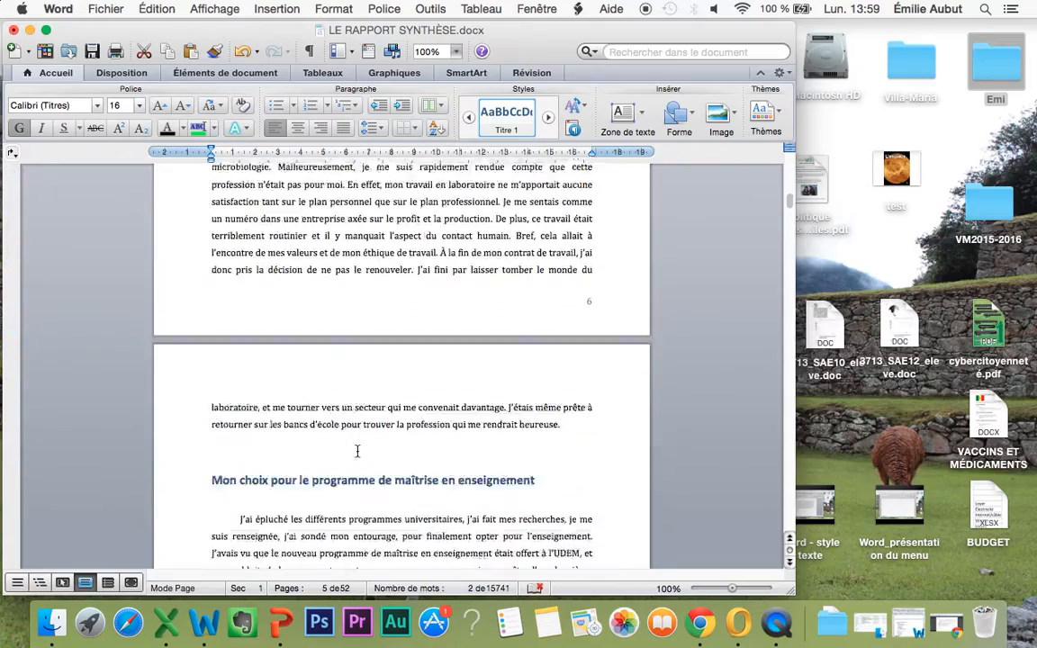
scroll(357, 446, "down", 20)
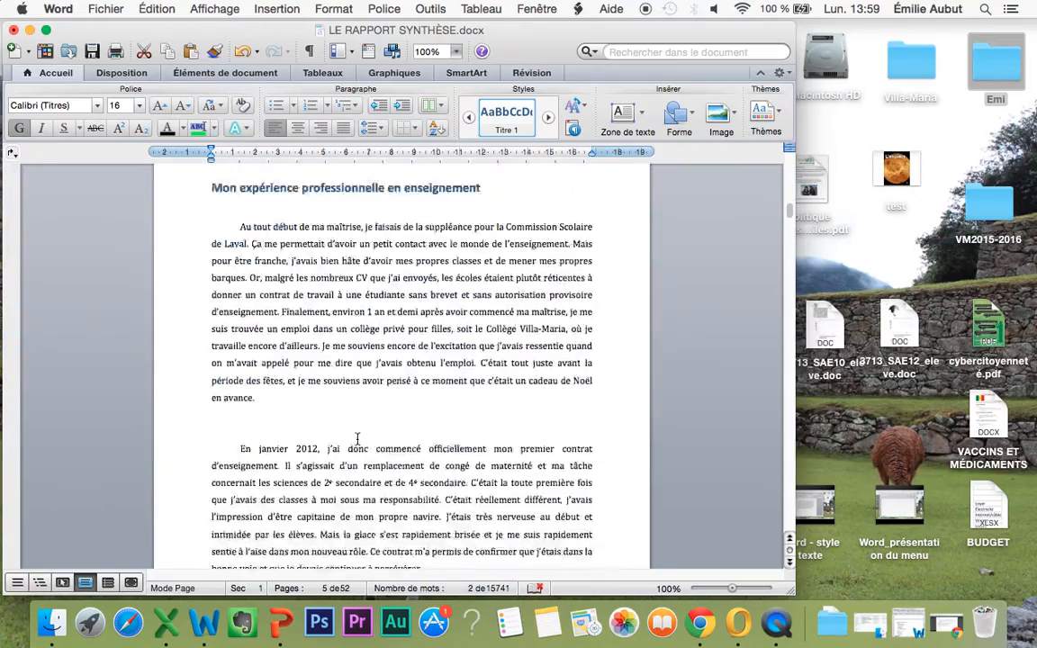
scroll(355, 433, "down", 8)
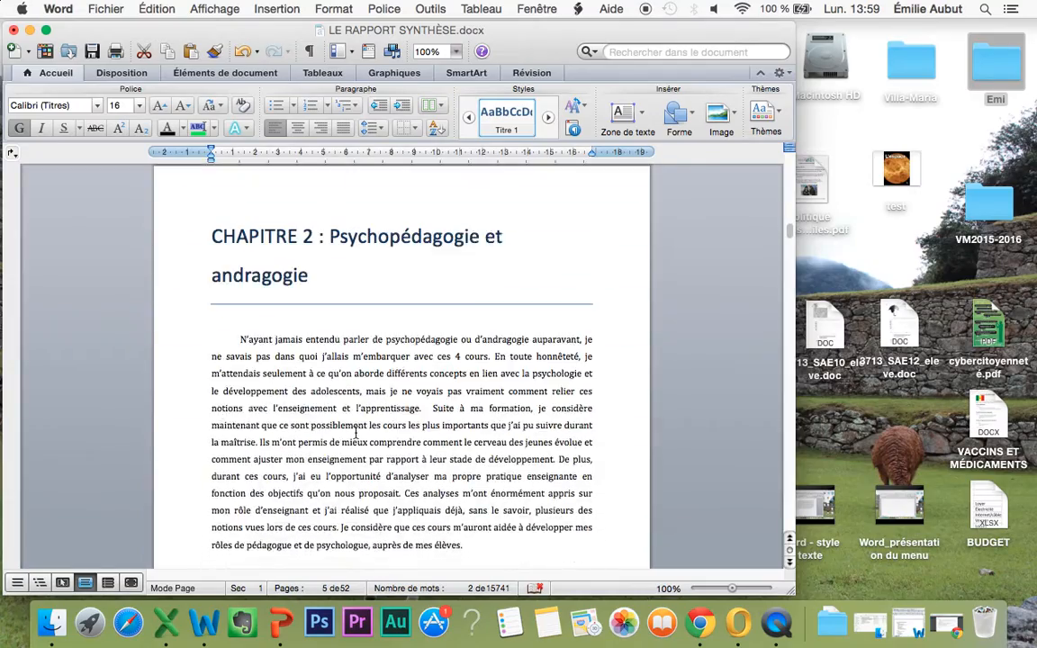
scroll(342, 424, "down", 20)
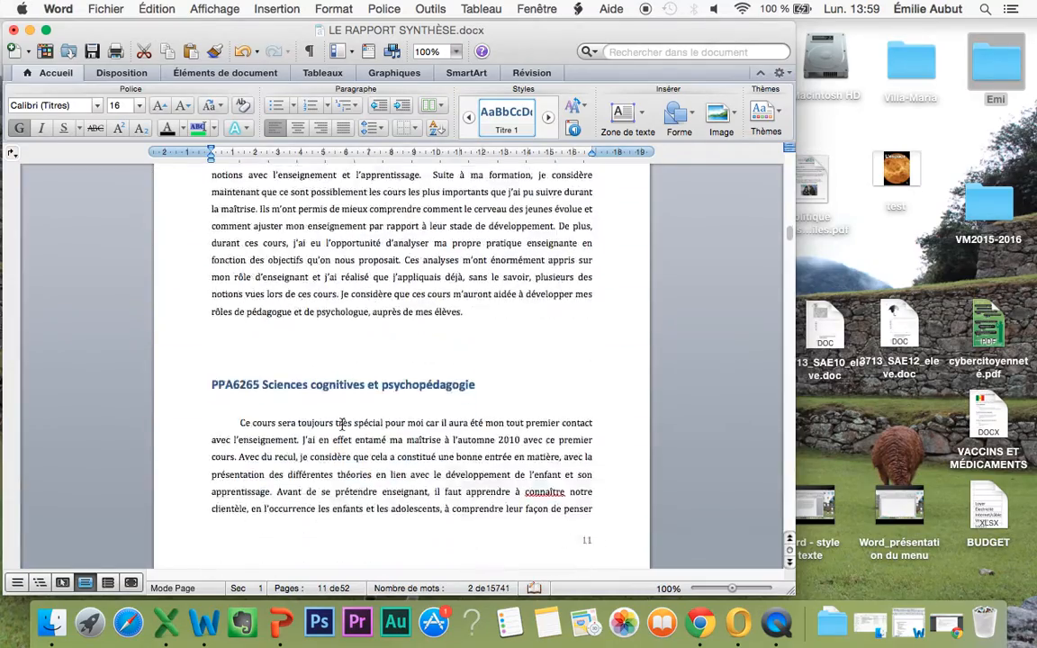
scroll(342, 423, "down", 20)
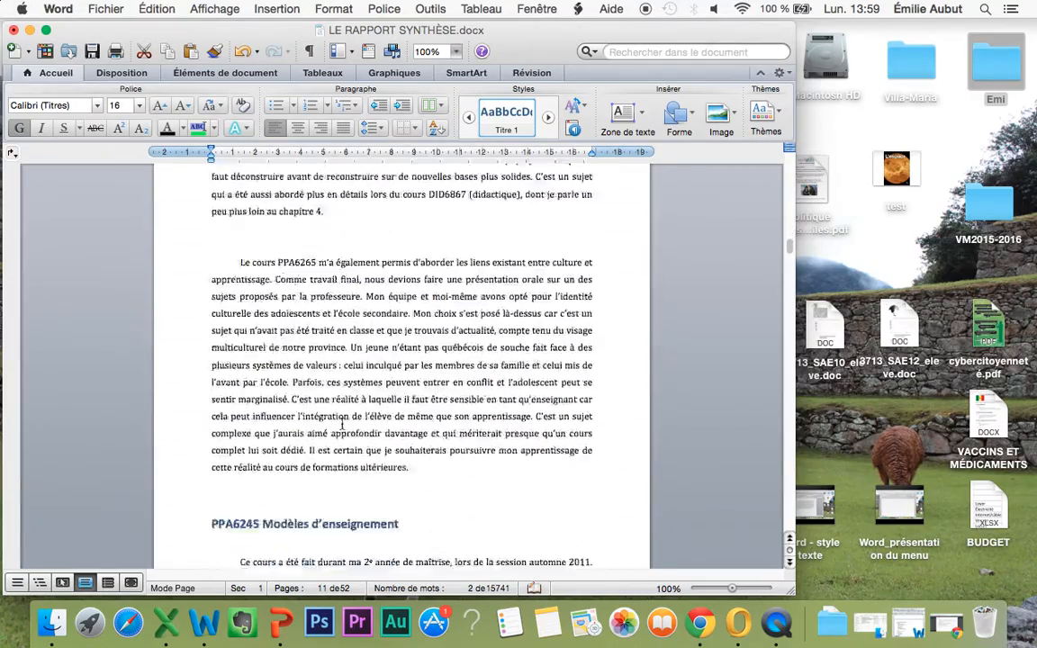
scroll(342, 423, "up", 20)
scroll(342, 423, "up", 20)
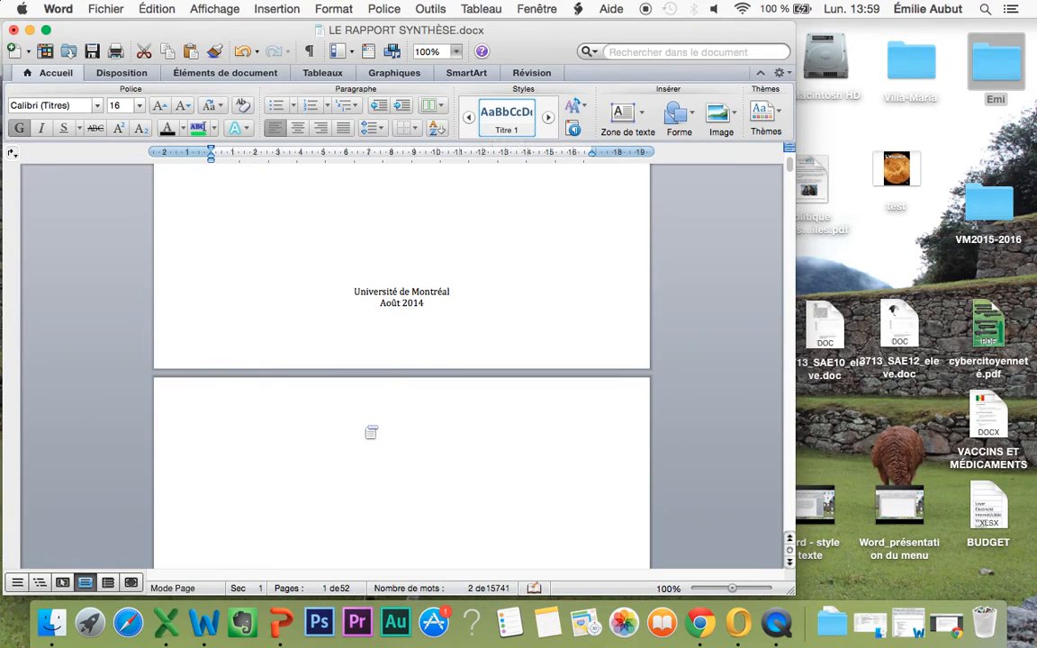
- Place the cursor at the start of the blank page after the cover page and open the Tables et index settings
scroll(365, 422, "down", 3)
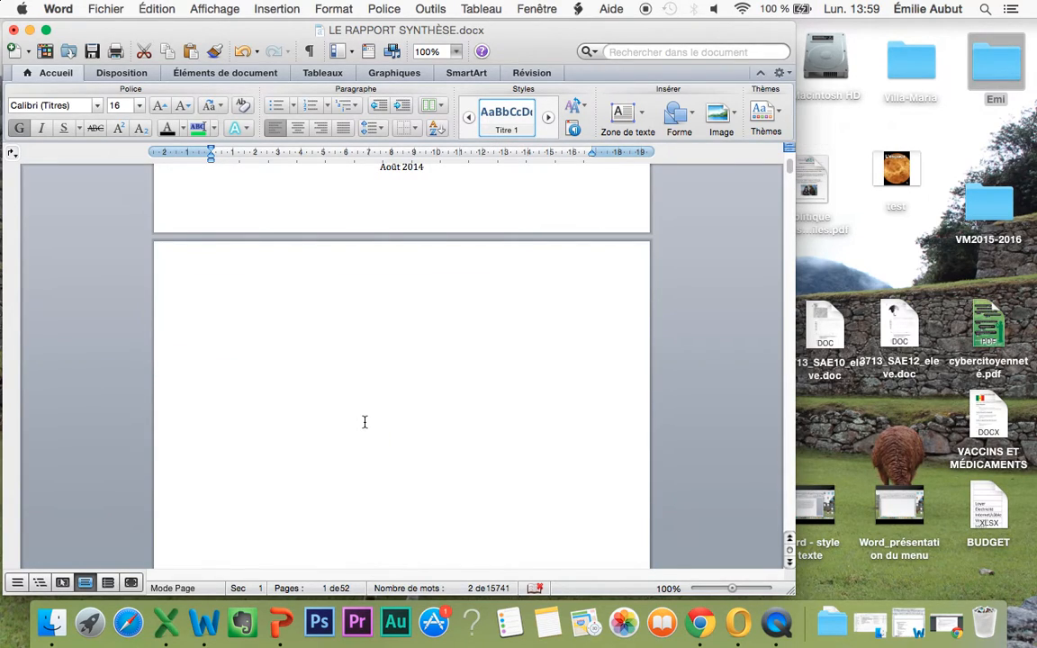
left_click(243, 289)
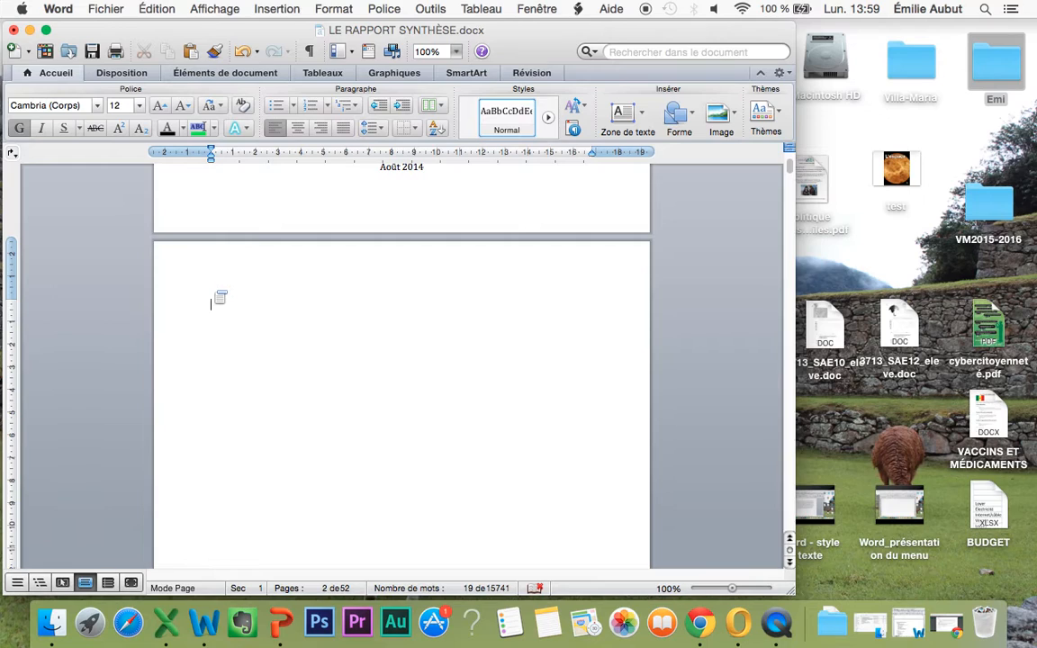
left_click(267, 13)
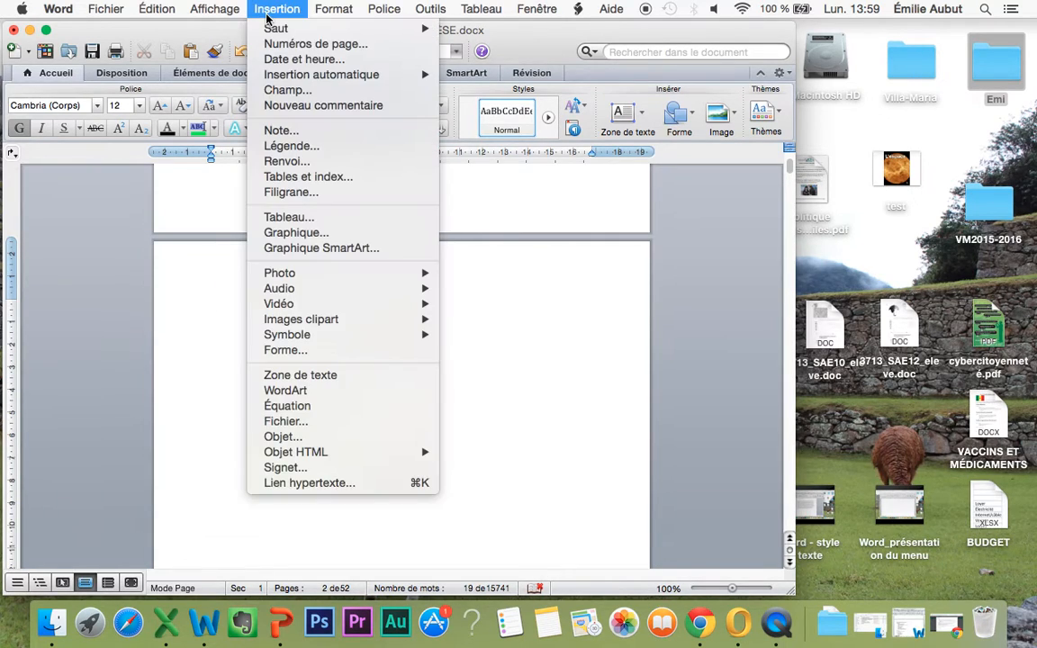
left_click(331, 177)
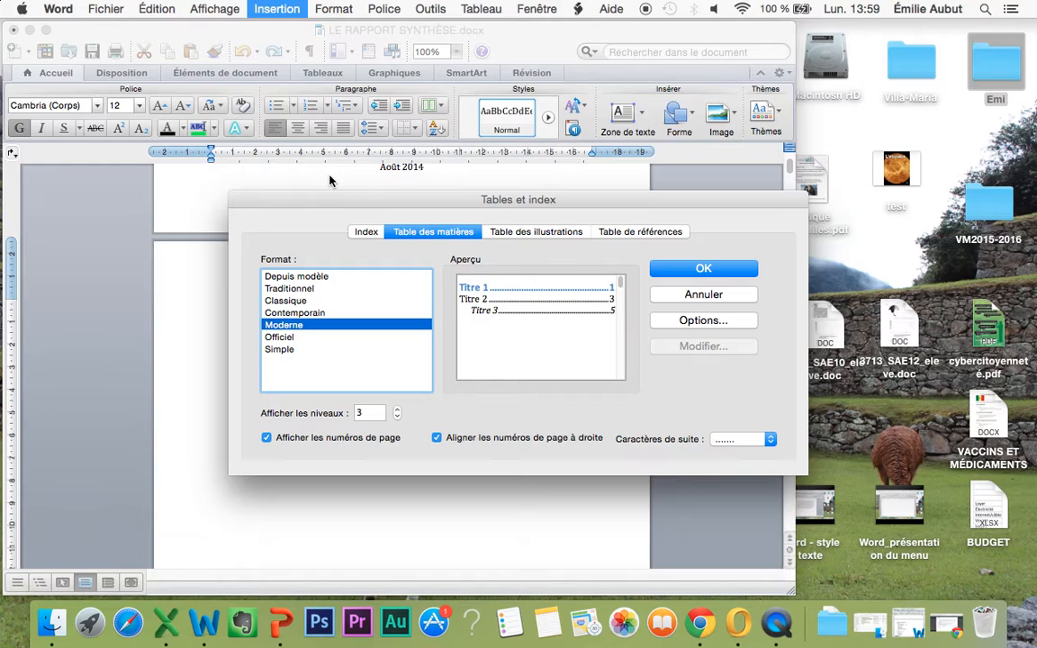
- Look through the index, illustrations and references table types, and return to the Table des matières options
left_click(368, 233)
left_click(443, 234)
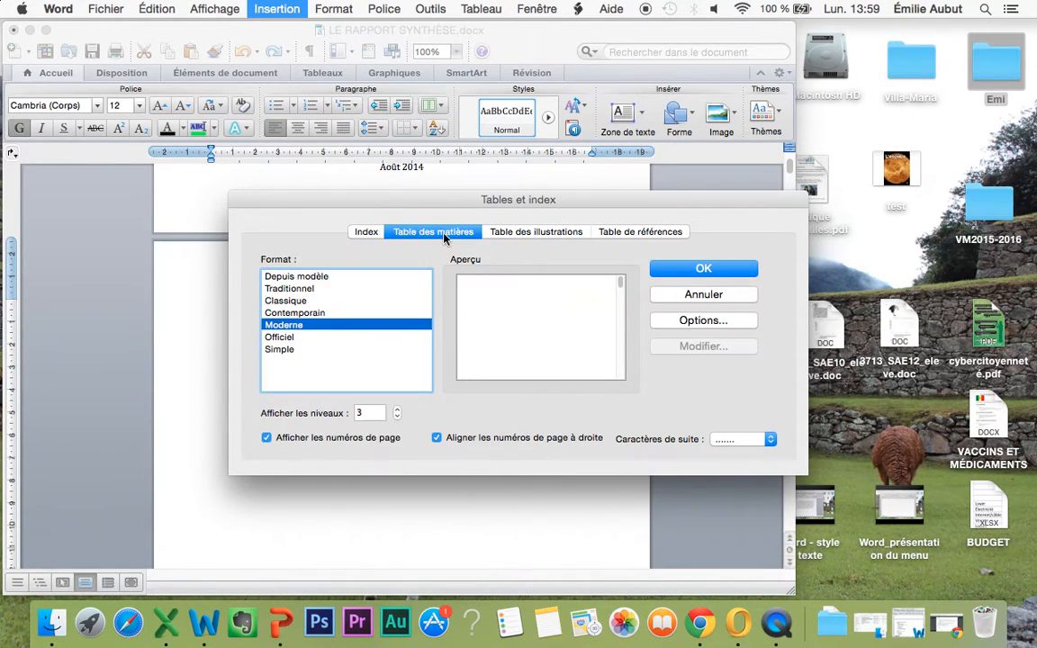
left_click(526, 233)
left_click(609, 234)
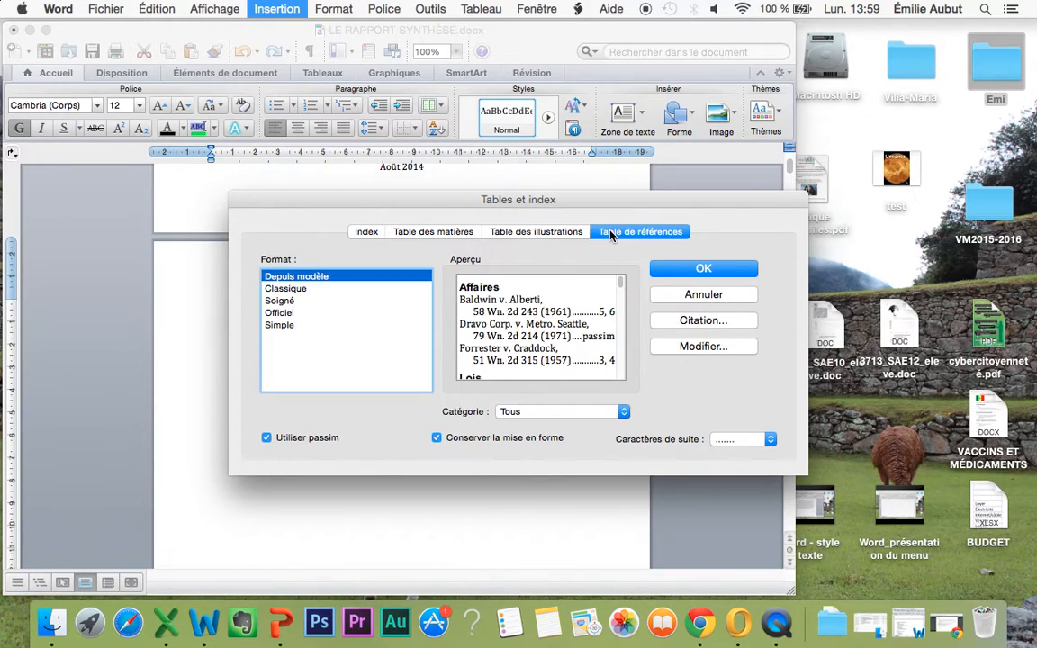
left_click(422, 234)
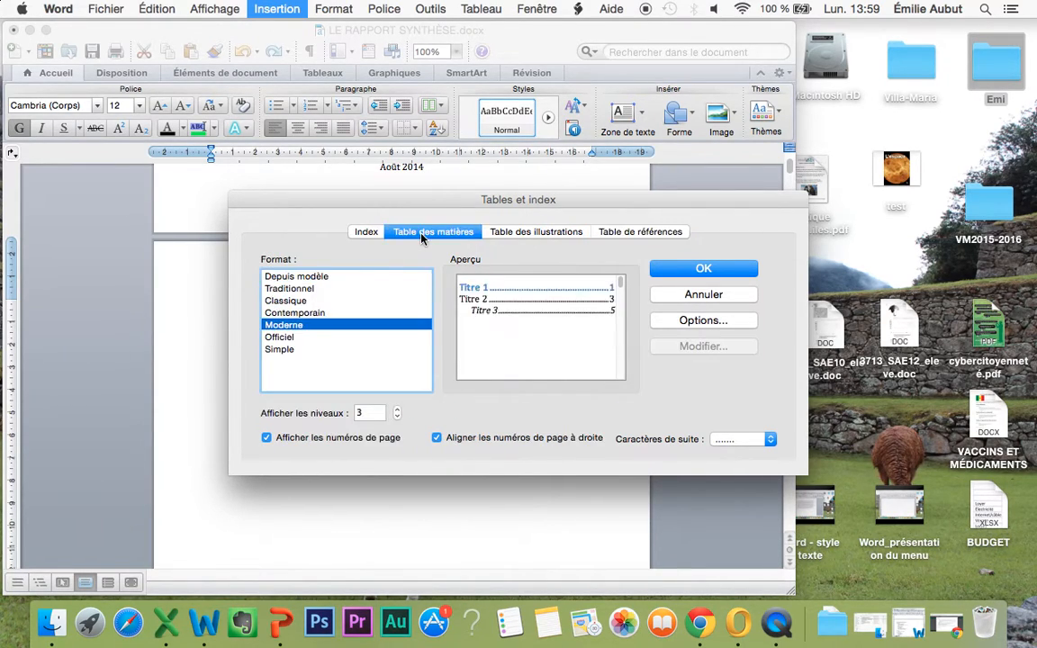
- Preview the available table of contents formats, and insert the table in the Moderne format with 3 levels and page numbers
left_click(301, 277)
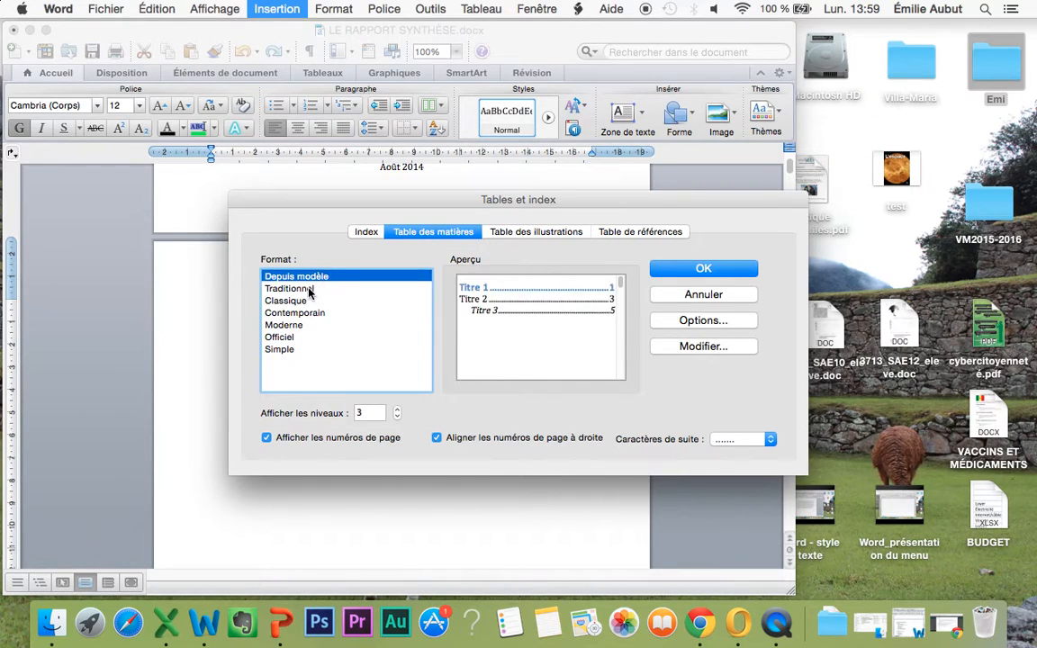
left_click(309, 289)
left_click(304, 301)
left_click(303, 326)
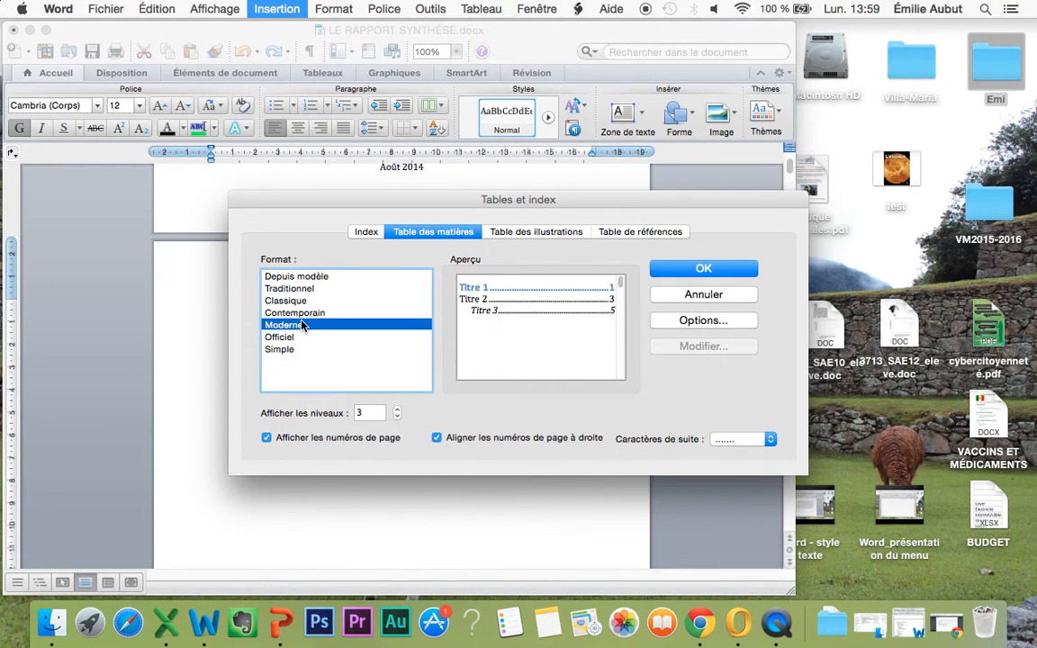
left_click(286, 338)
left_click(285, 350)
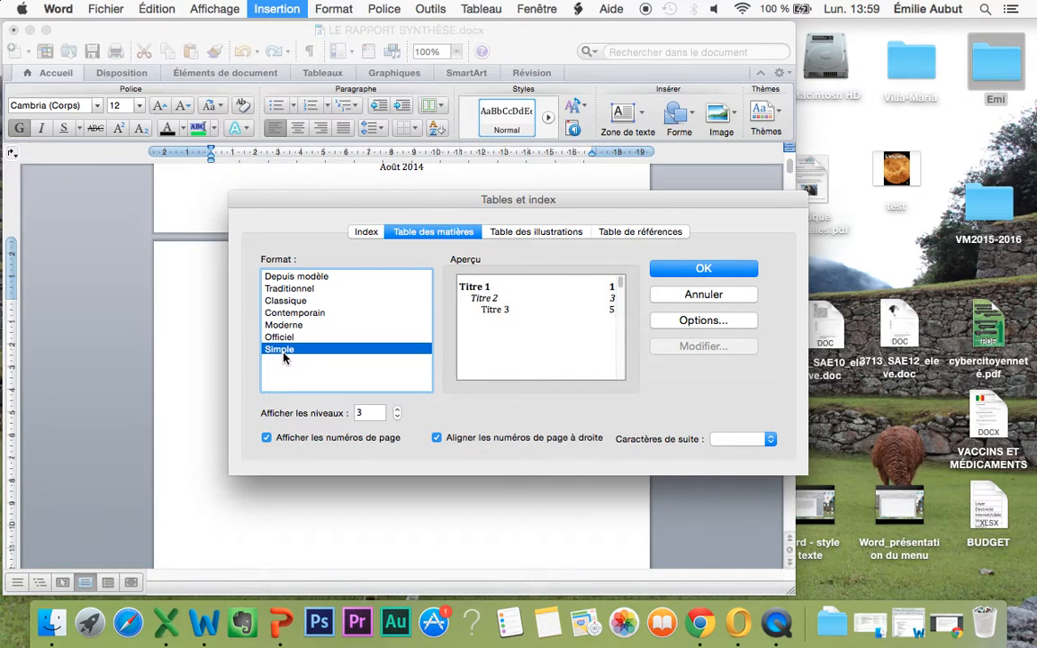
left_click(297, 326)
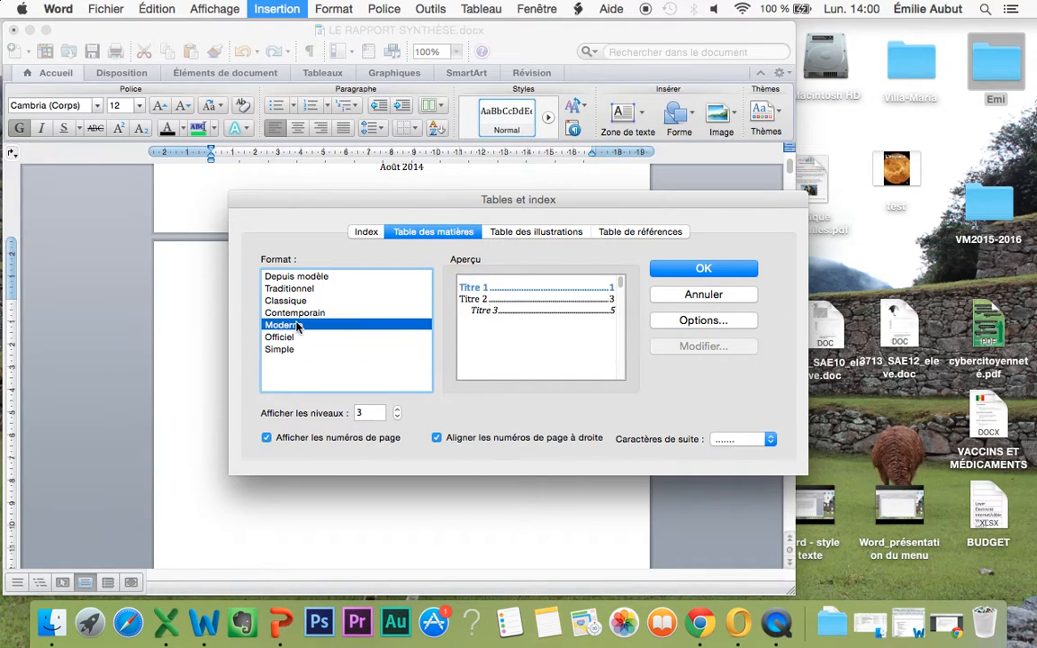
left_click(694, 272)
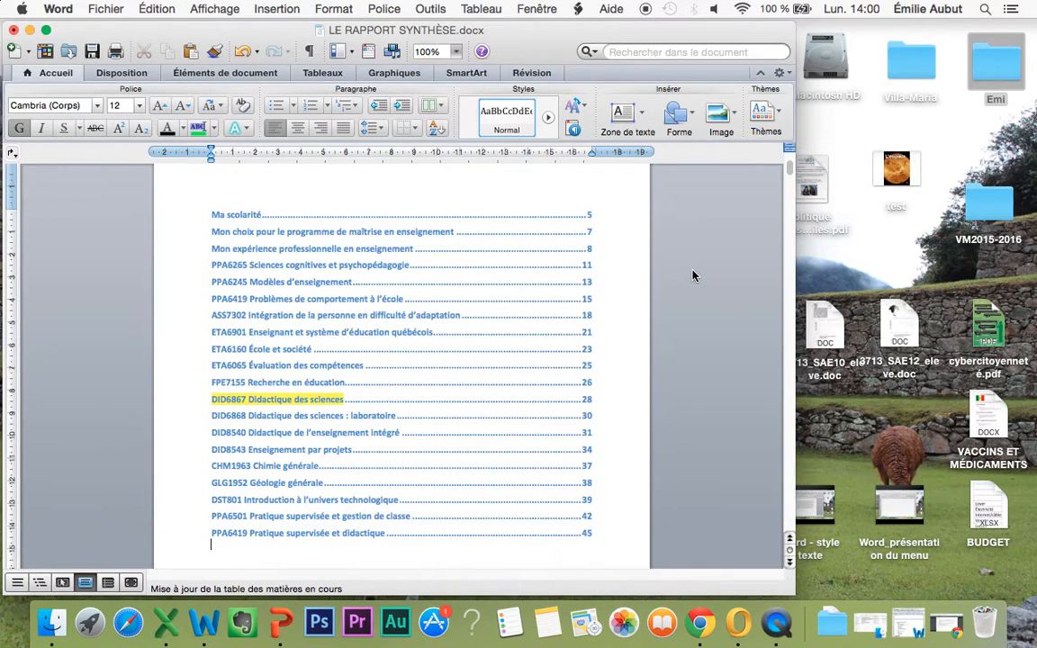
- Examine the section headings and page numbers listed in the inserted table of contents
scroll(419, 356, "up", 5)
scroll(423, 363, "down", 2)
scroll(423, 363, "down", 2)
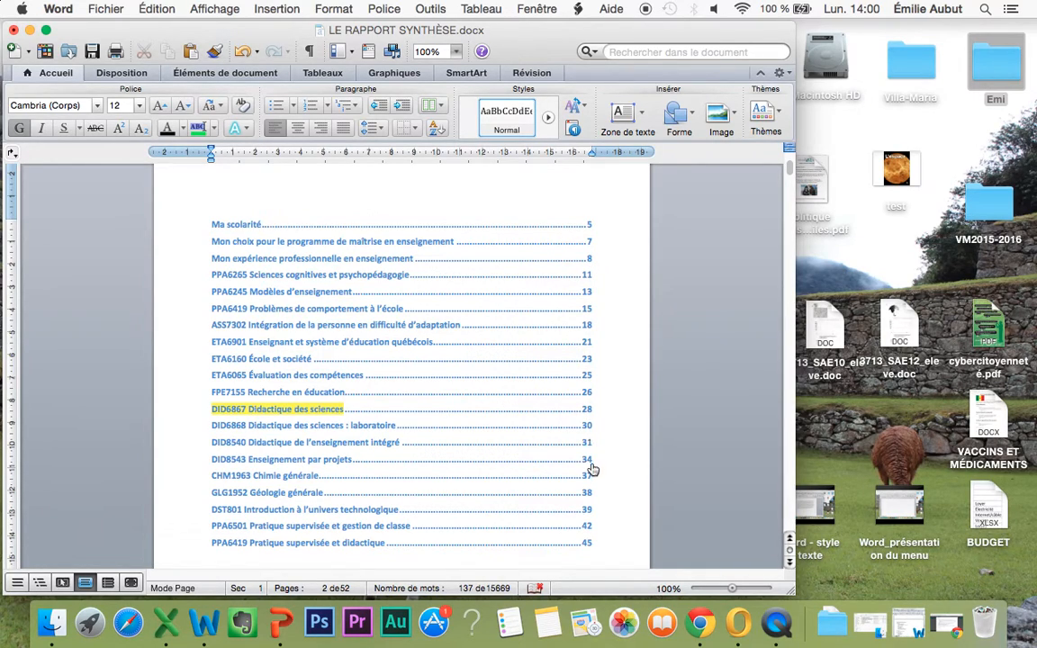
scroll(594, 514, "down", 2)
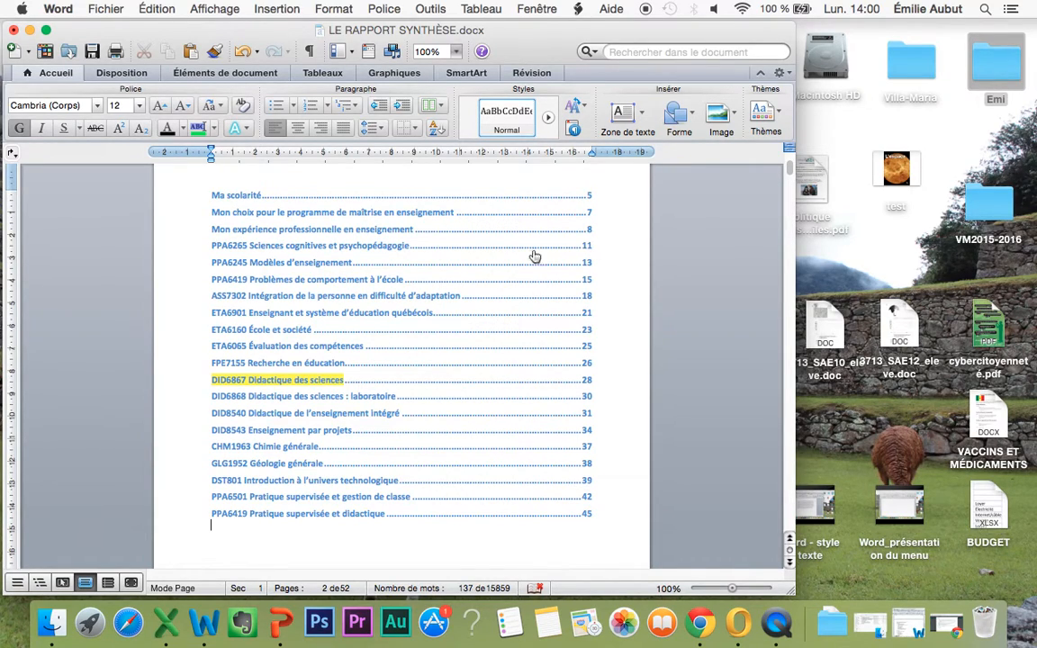
- Follow the table of contents link to "ASS7302 Intégration de la personne en difficulté d'adaptation" and place the cursor in that section's text
left_click(588, 297)
left_click(591, 297)
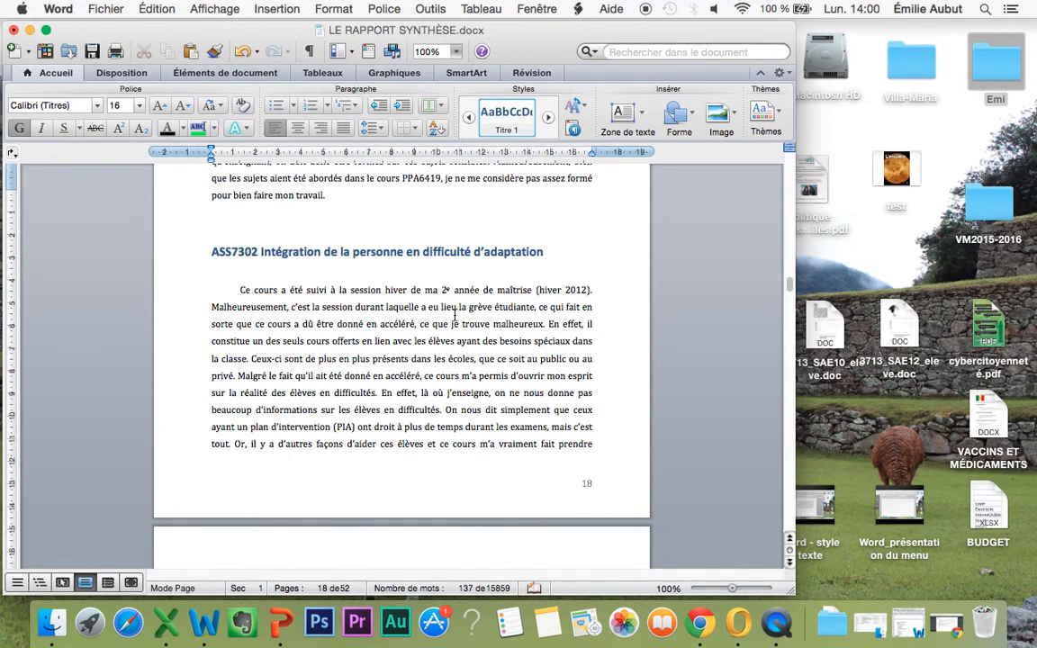
left_click(440, 411)
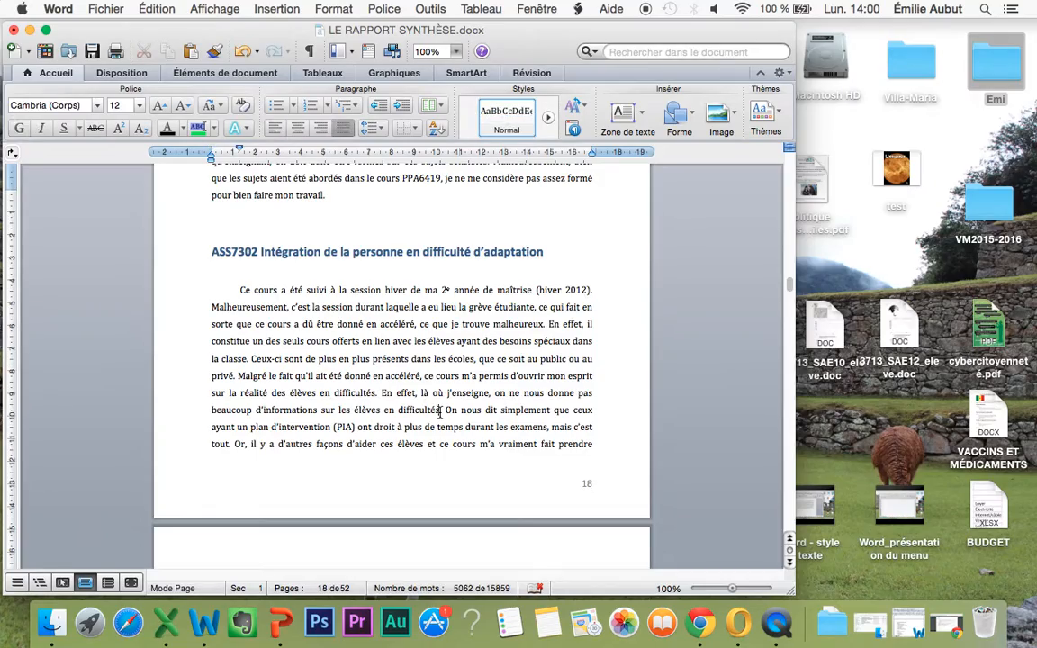
- Go back from the ASS7302 section to the cover page at the beginning of the report
scroll(453, 353, "up", 15)
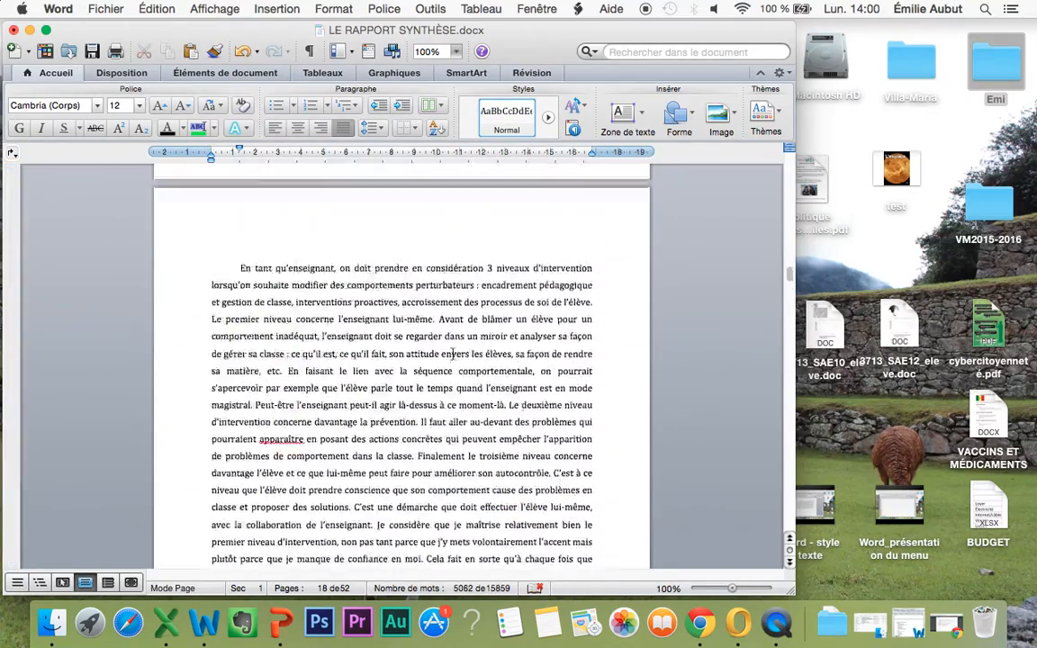
scroll(453, 353, "up", 20)
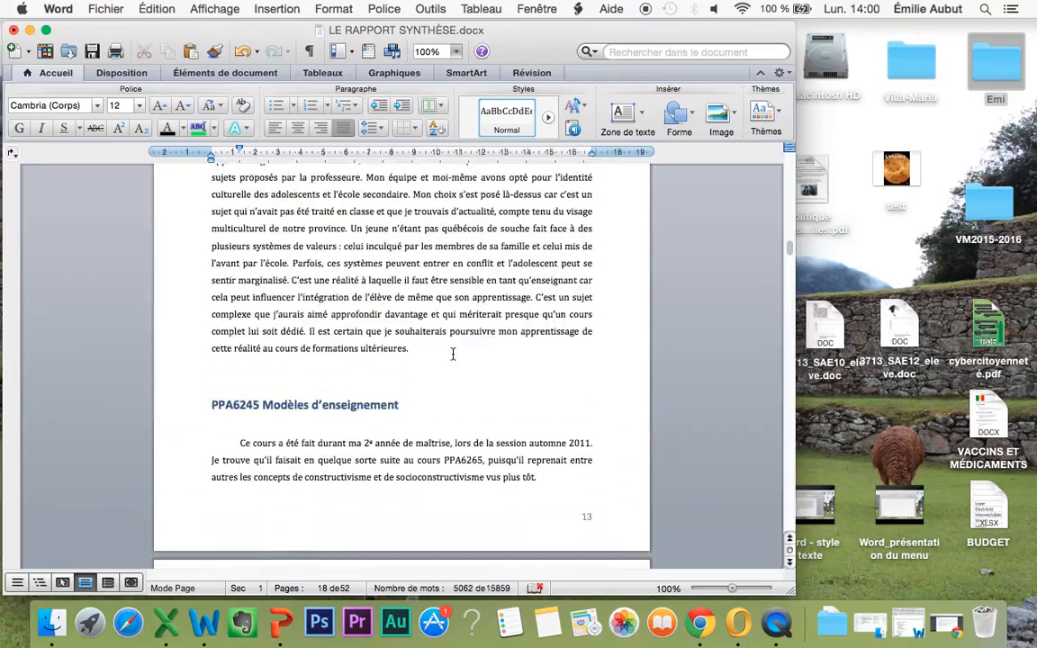
scroll(453, 353, "up", 20)
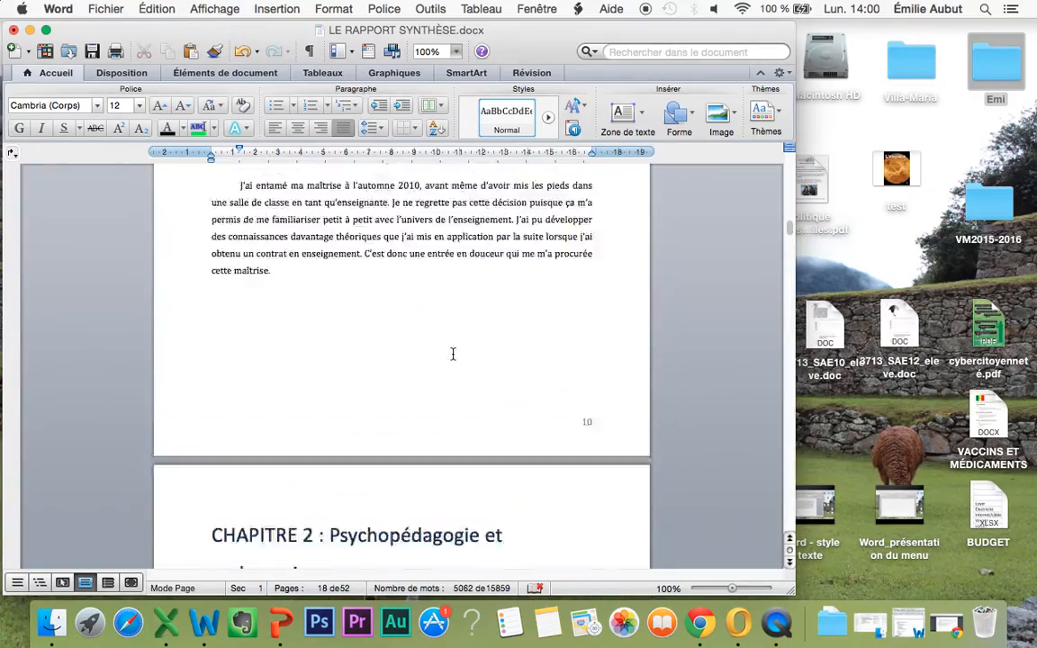
scroll(453, 353, "up", 20)
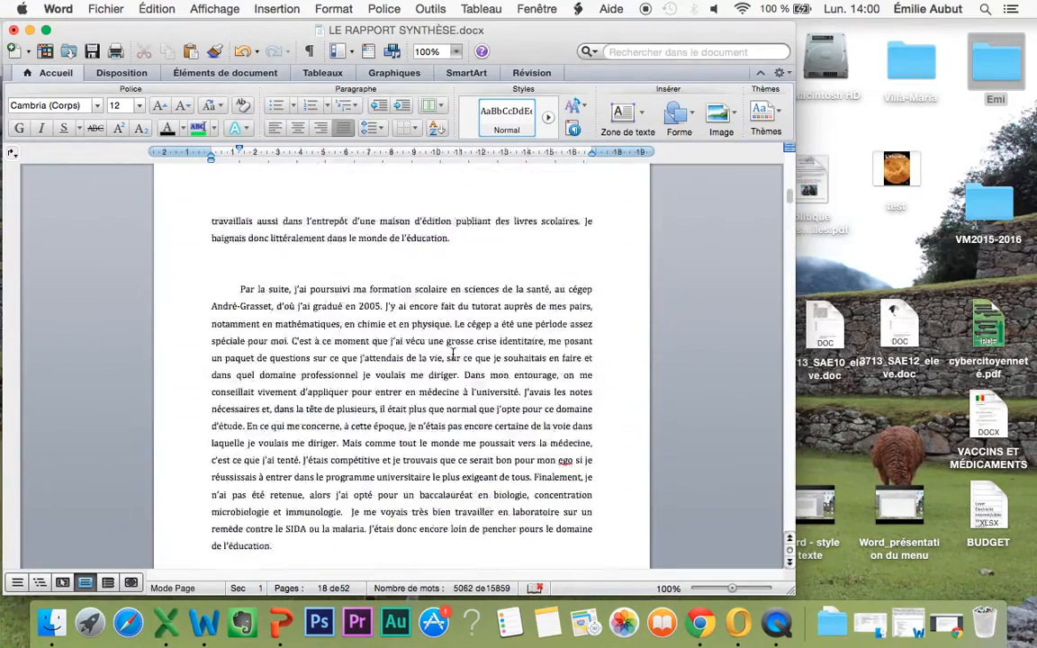
scroll(453, 353, "up", 20)
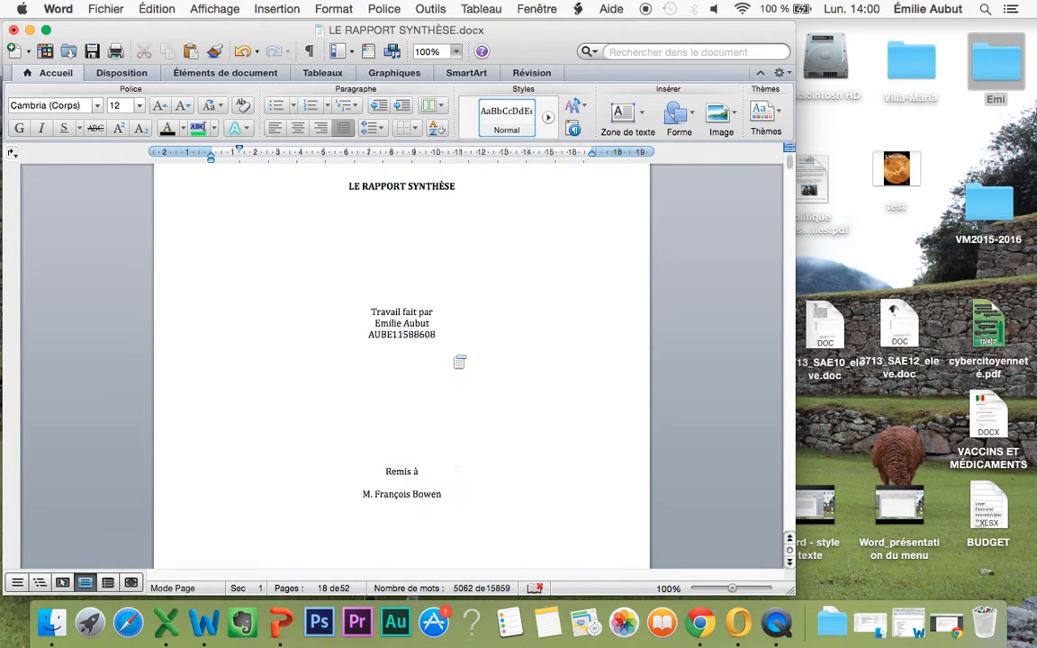